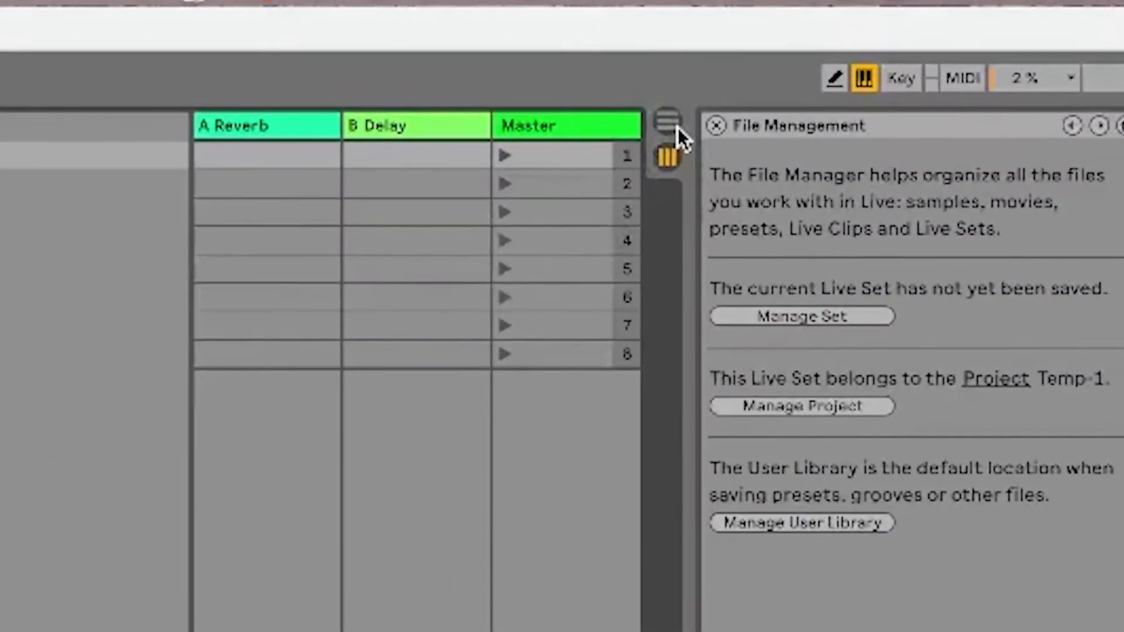
Switch from Session View to Arrangement View and clear the time selection on the fifth track
click(678, 124)
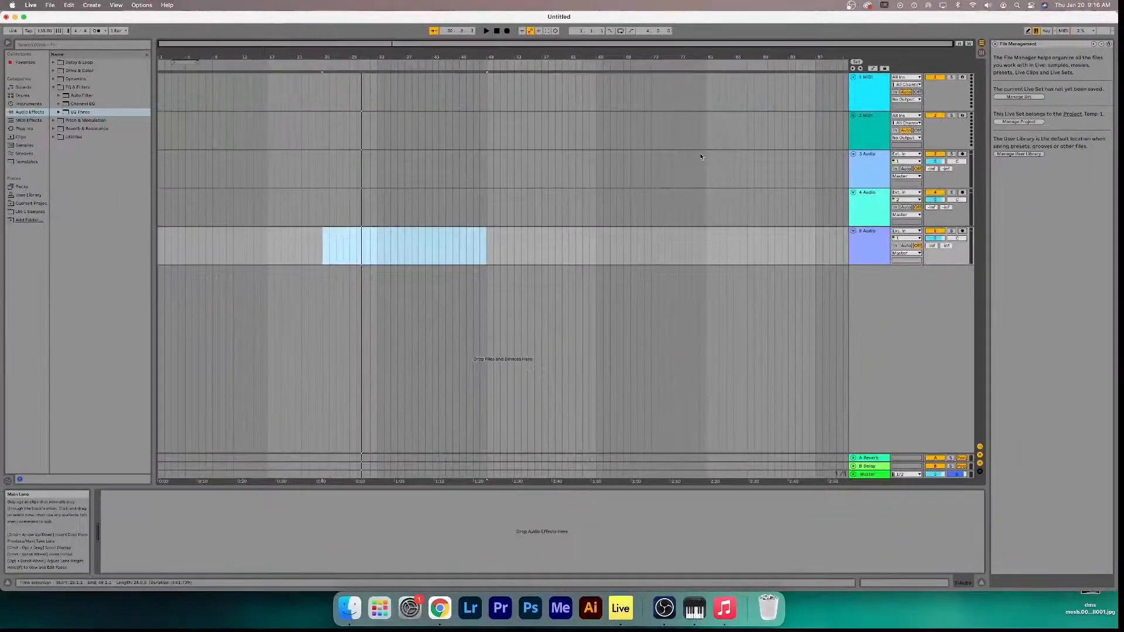
key(Escape)
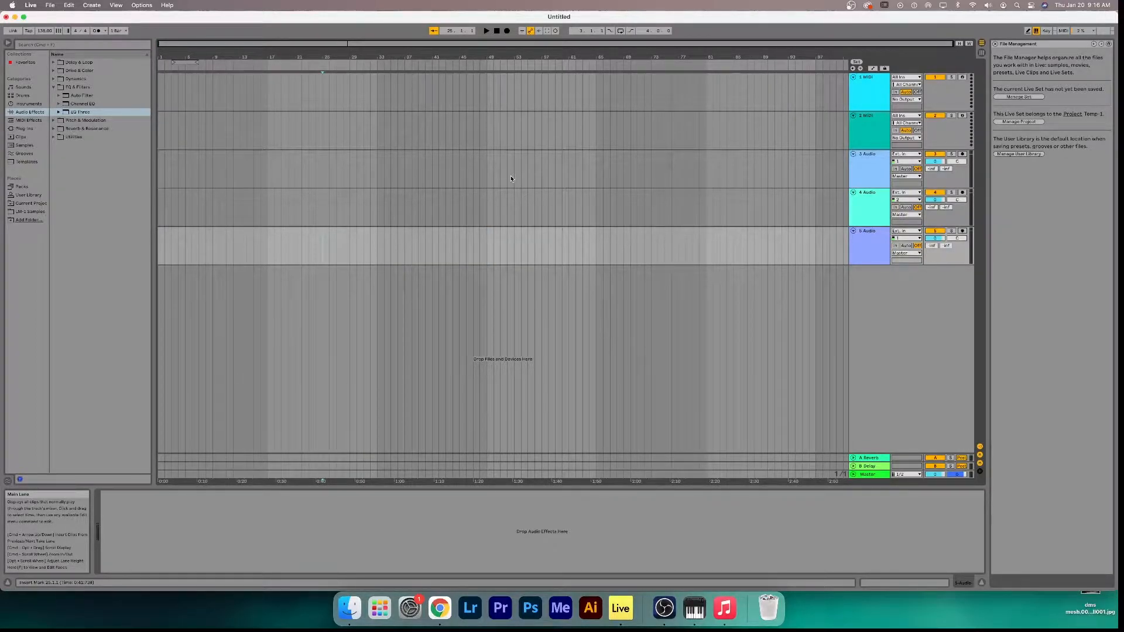
click(116, 5)
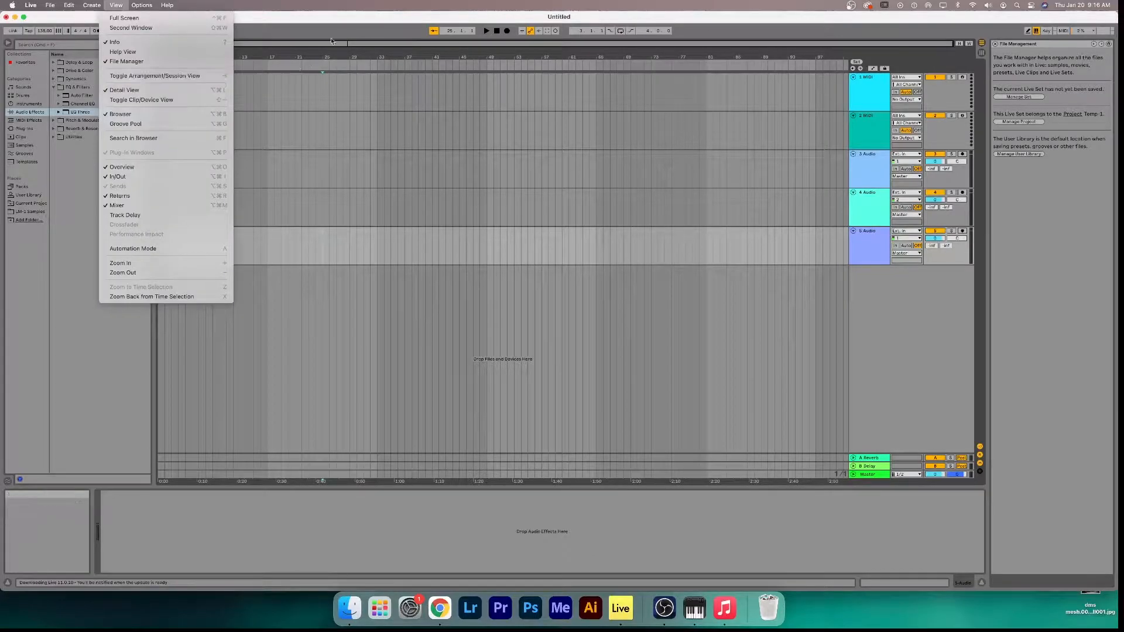
click(321, 21)
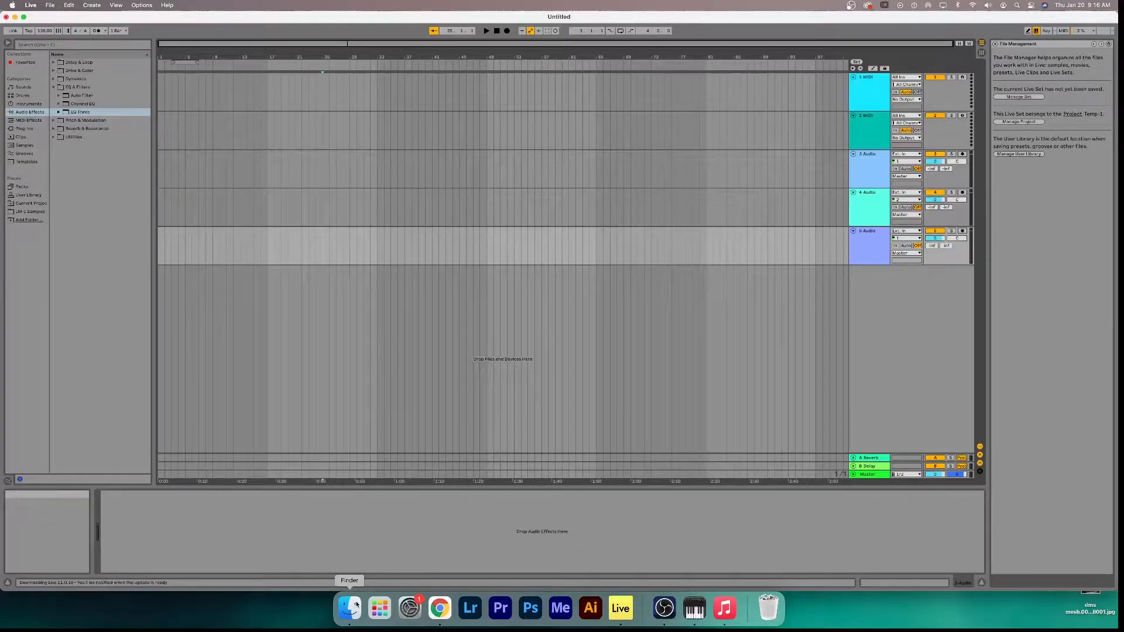
Import the trance-music-bass.wav loop from the abletontutorial folder in Finder onto audio track 5 and move its clip to bar 17
click(349, 608)
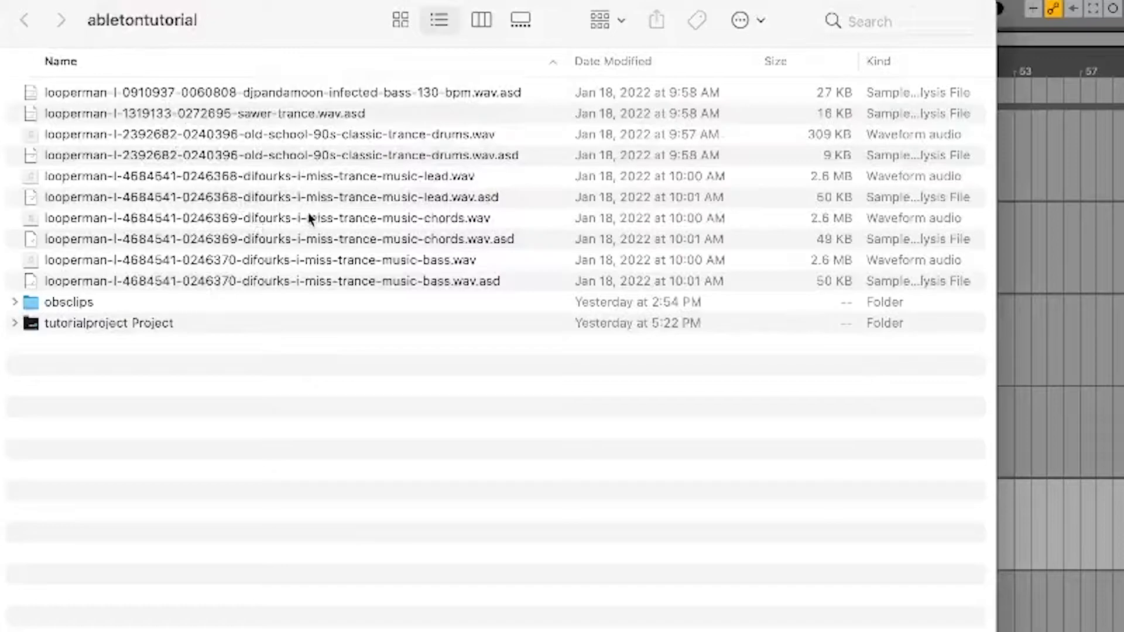
click(321, 177)
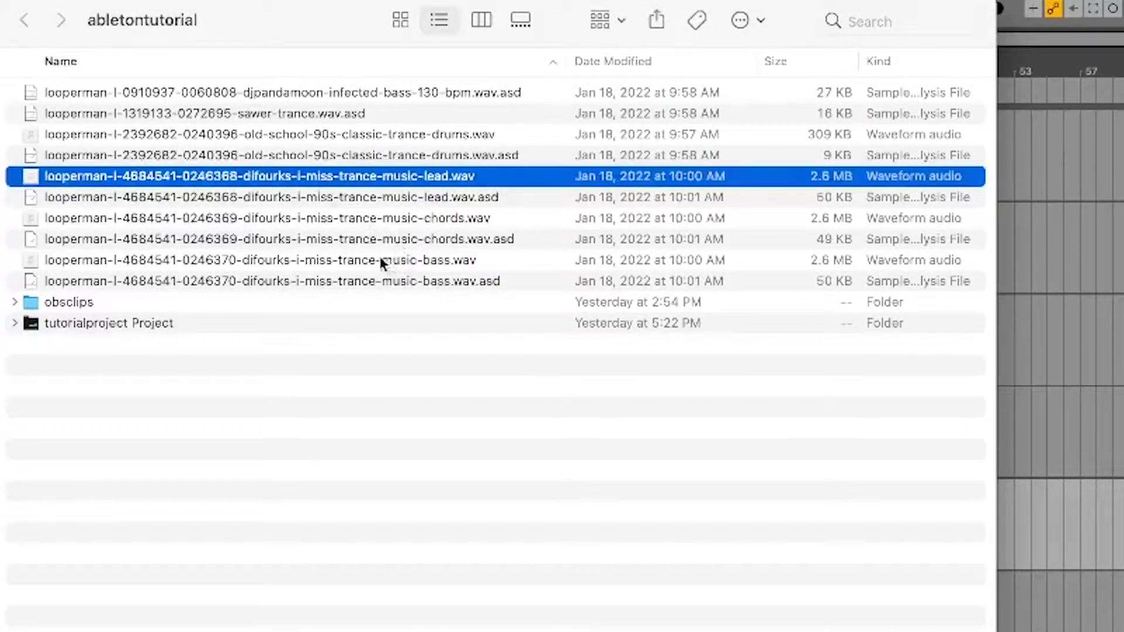
click(318, 261)
drag(223, 263, 970, 498)
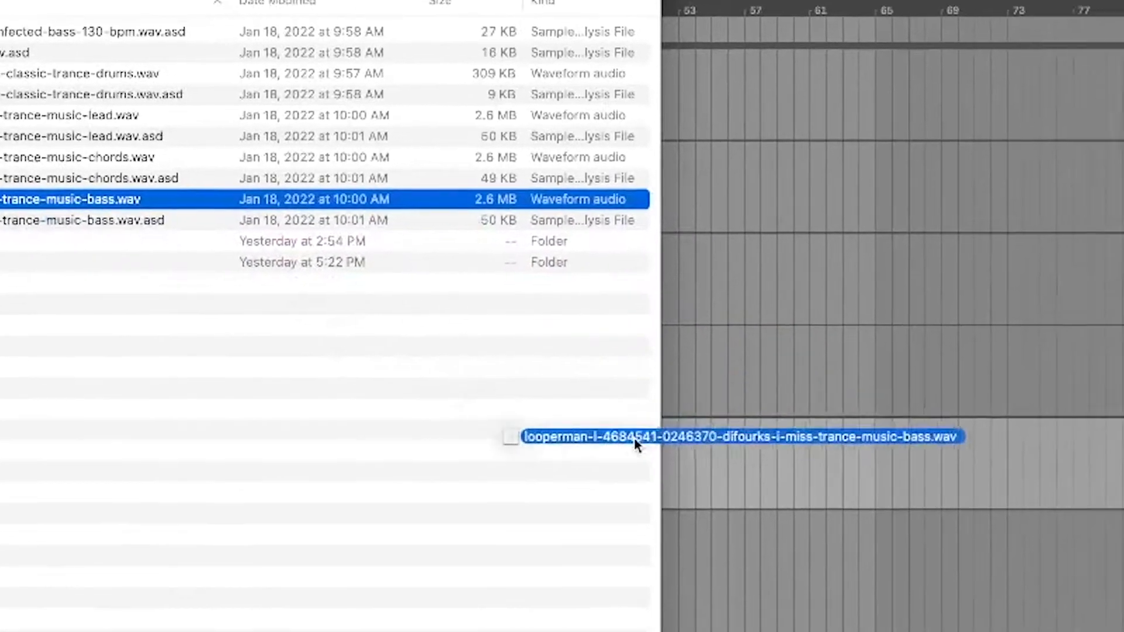
drag(636, 443, 876, 457)
drag(561, 397, 563, 396)
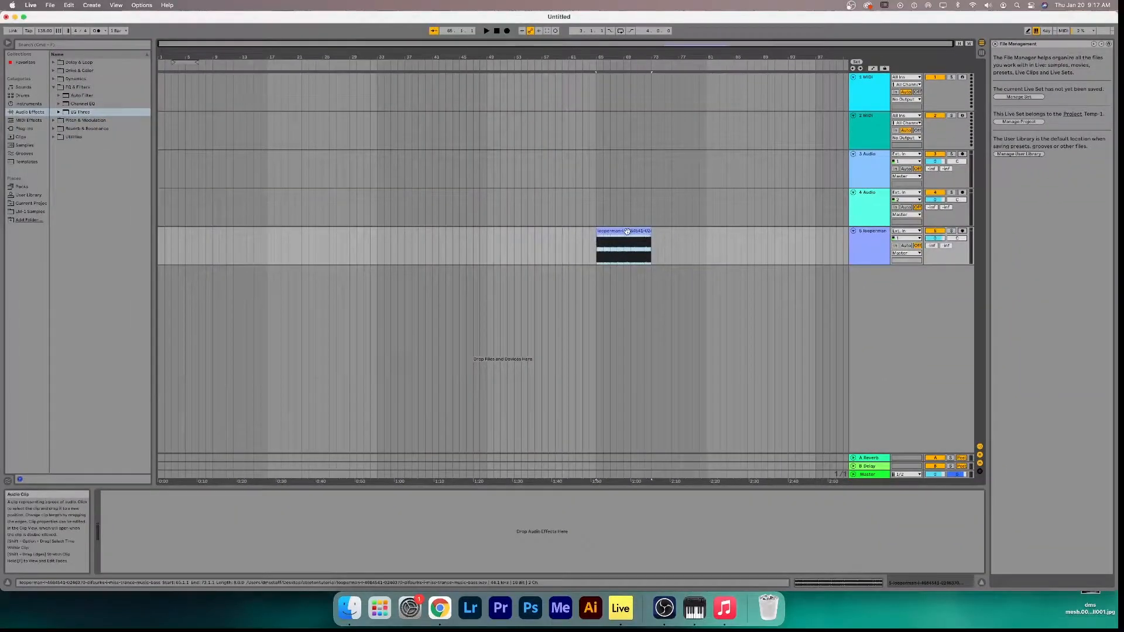
key(space)
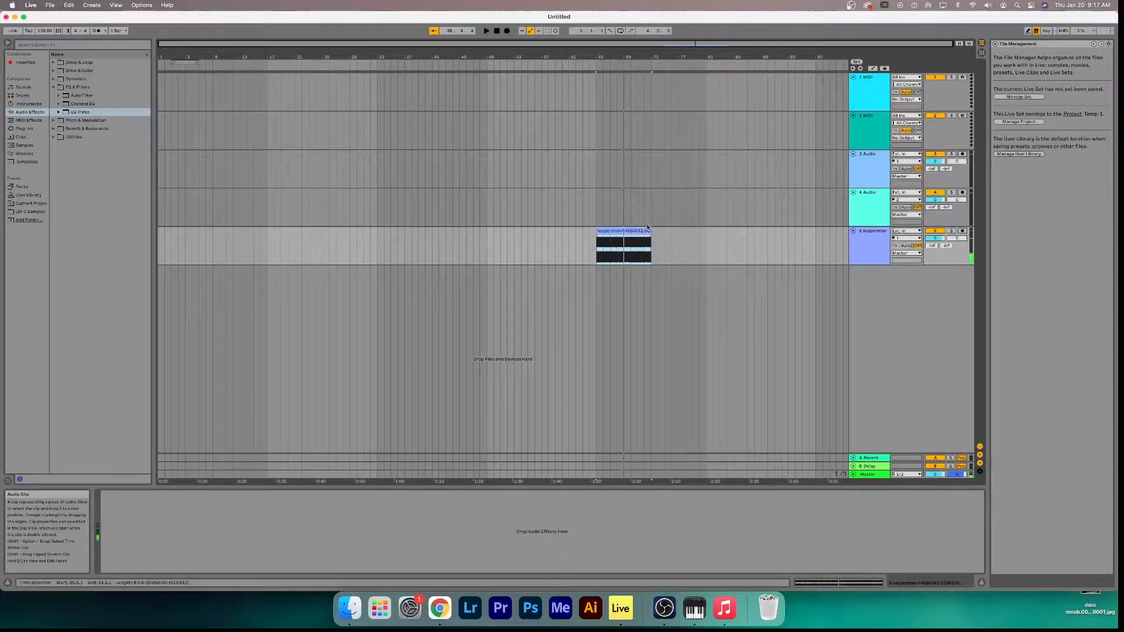
drag(620, 231, 299, 234)
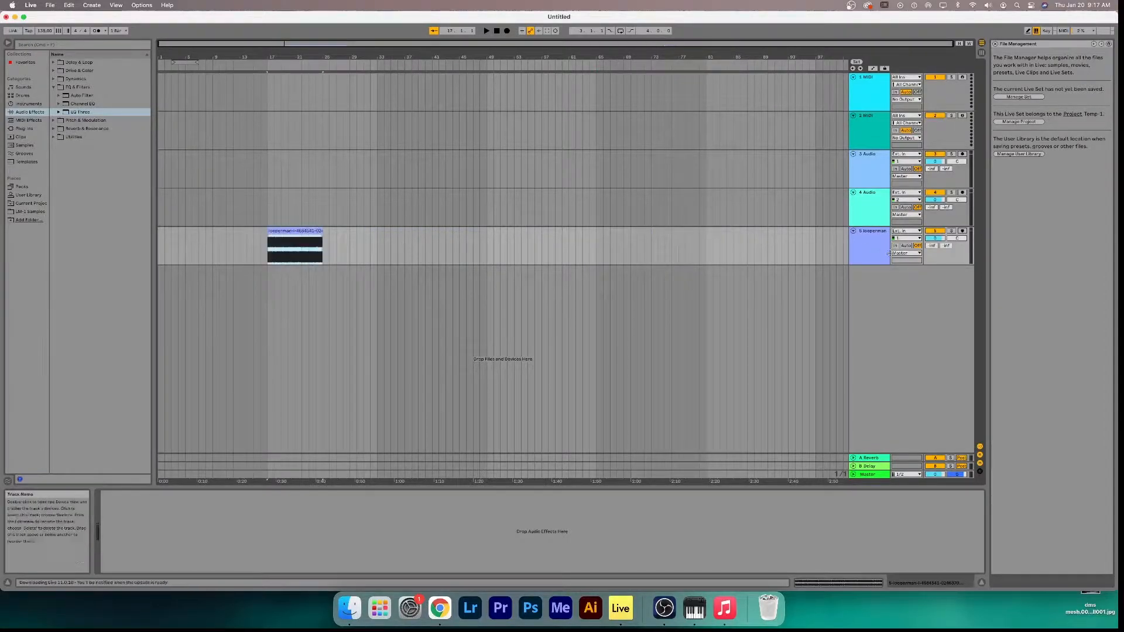
Rename the fifth track "bass" and set its track colour to pink
click(871, 237)
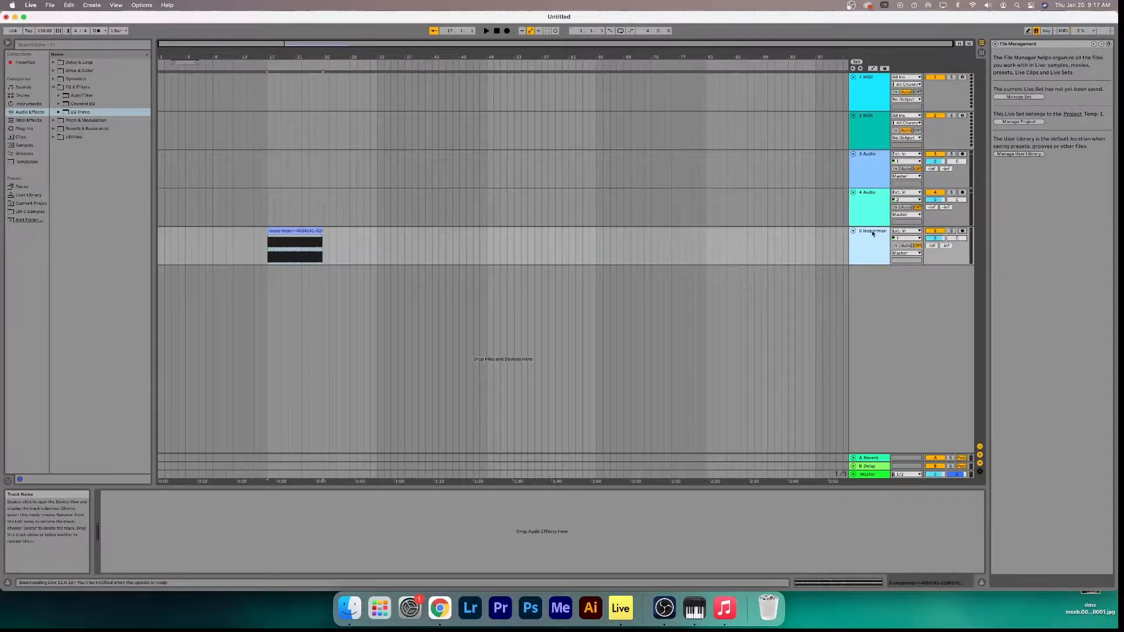
right_click(873, 234)
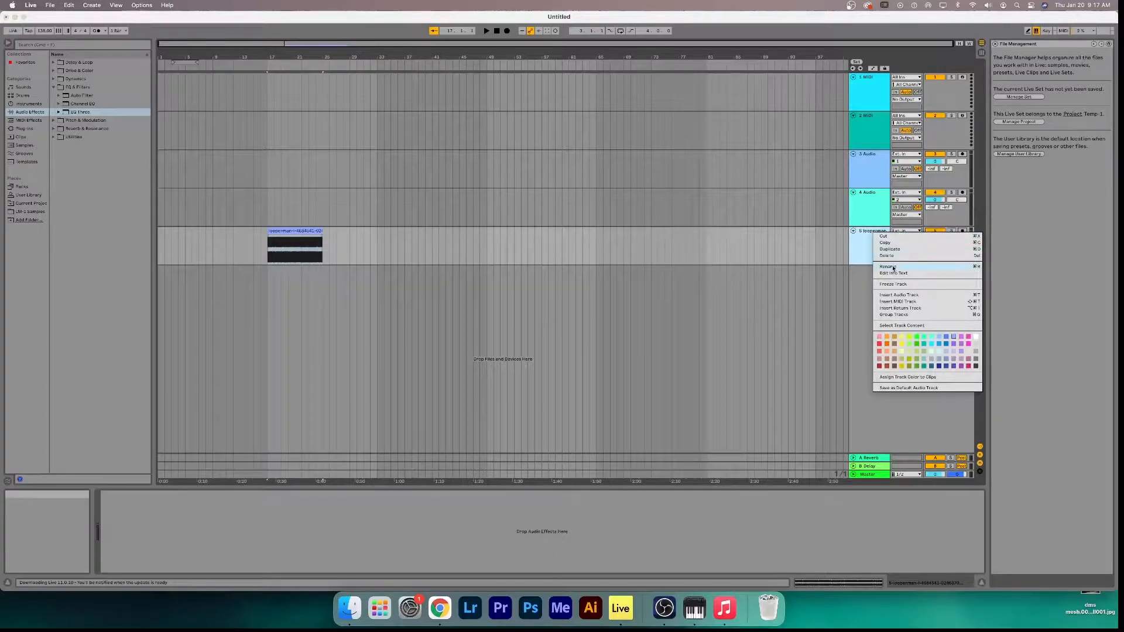
click(894, 267)
text(bass)
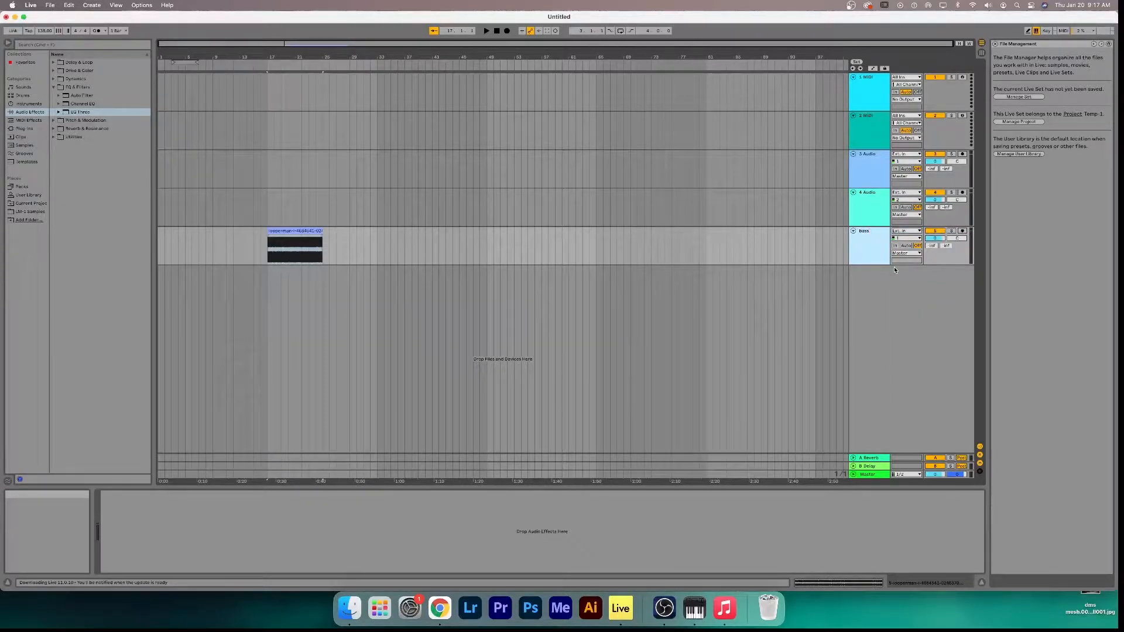
click(853, 256)
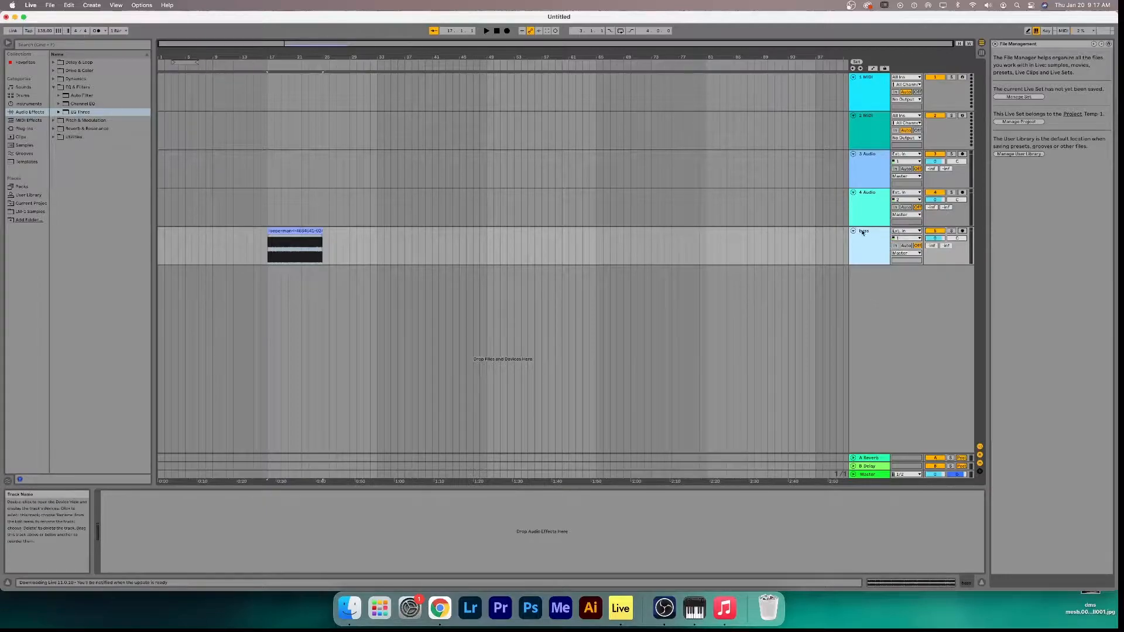
right_click(868, 235)
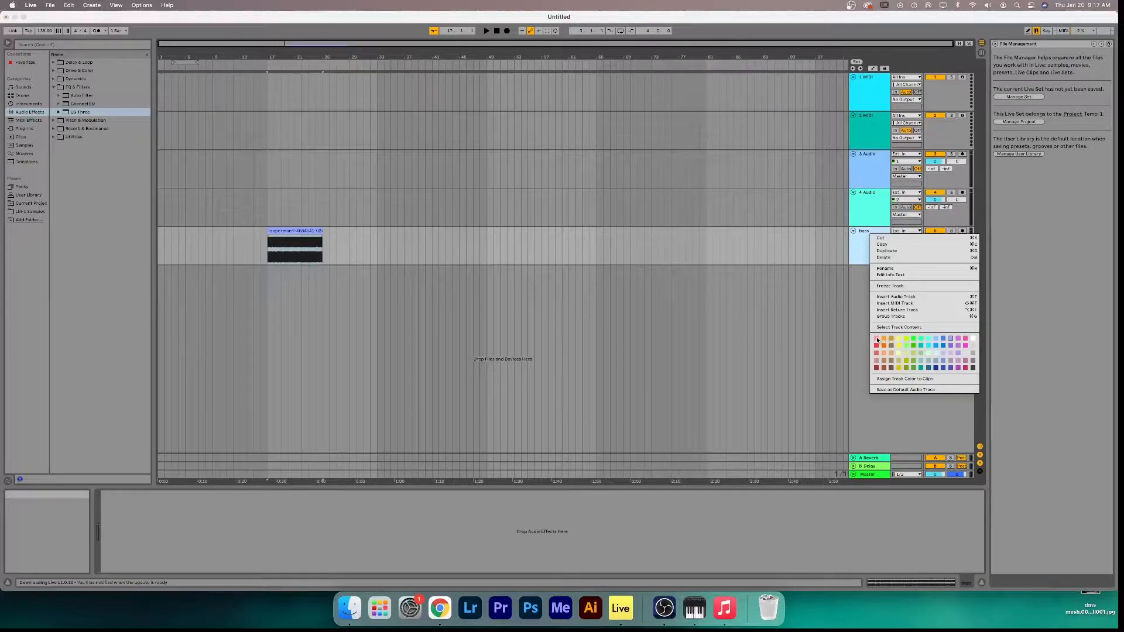
click(876, 338)
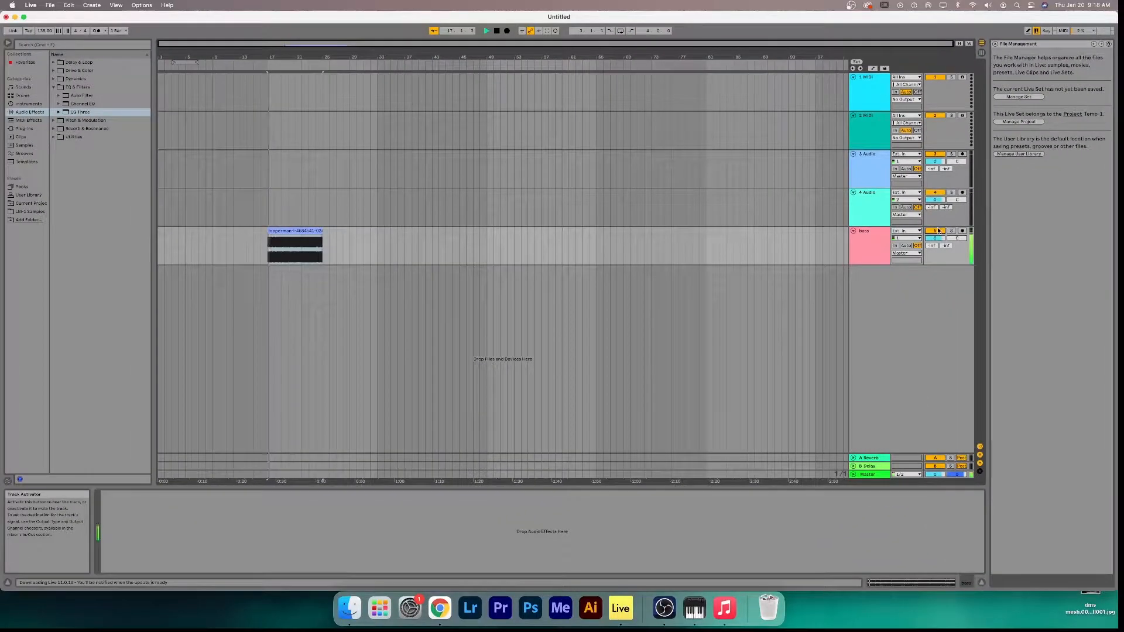
Play the bass clip and try the bass track's mute and solo on and off
key(space)
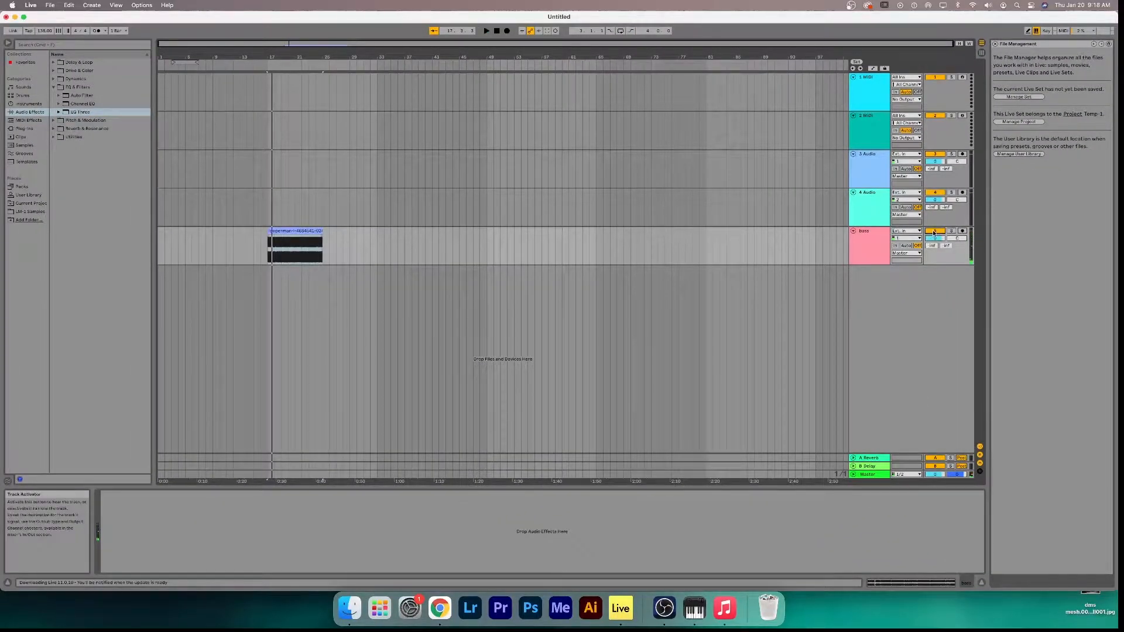
key(space)
click(935, 231)
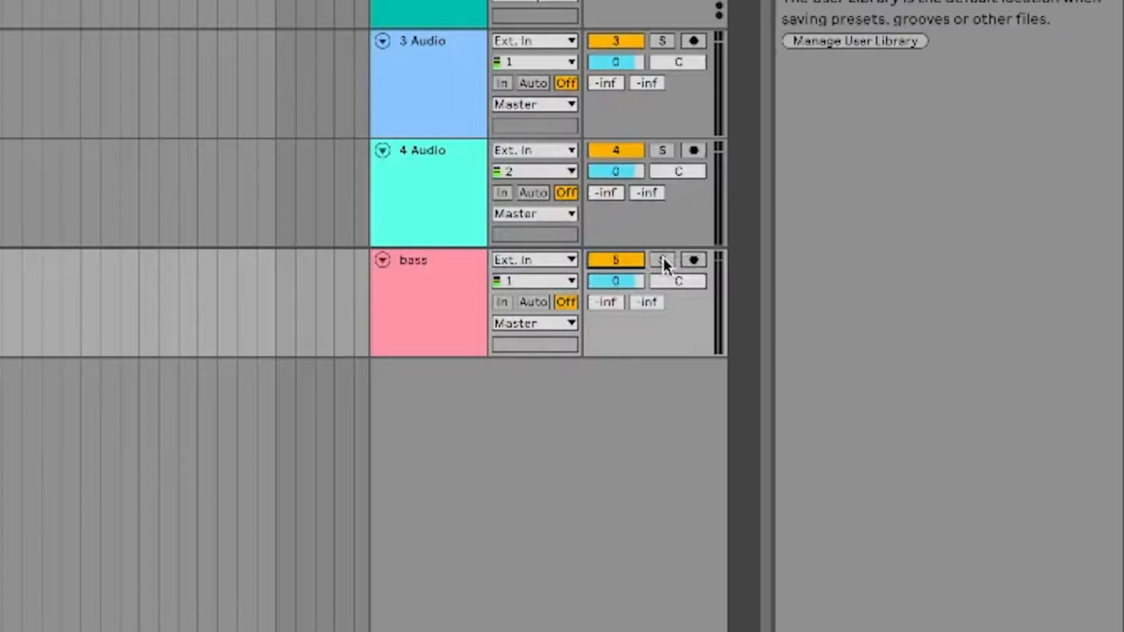
click(662, 260)
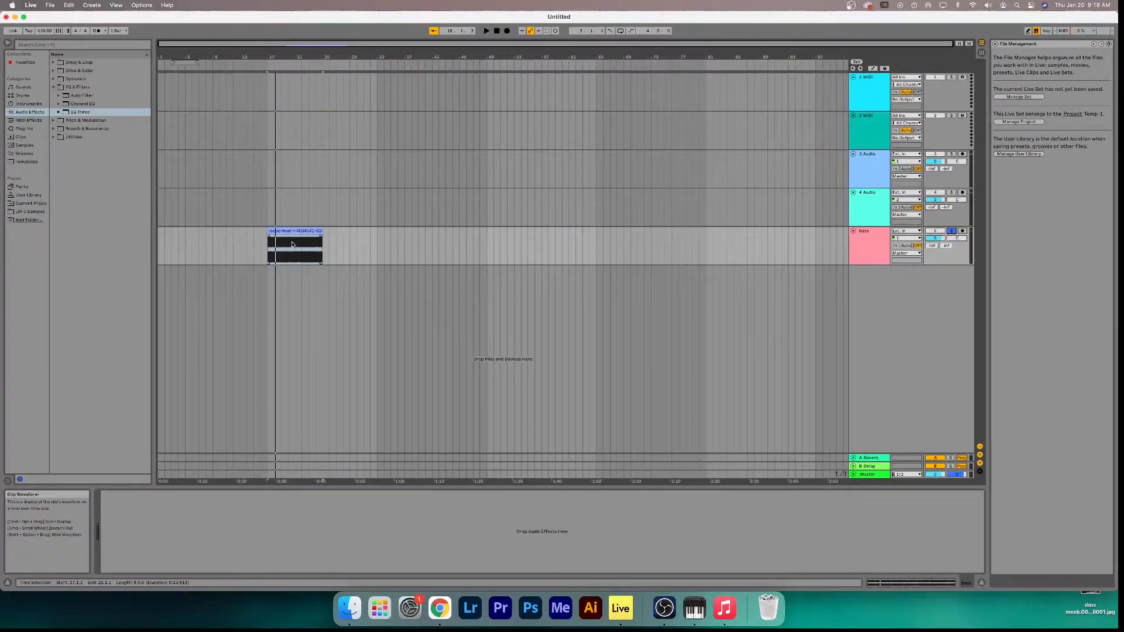
click(954, 231)
Arm the bass track, record a short audio clip from bar 33, and play it back
click(962, 230)
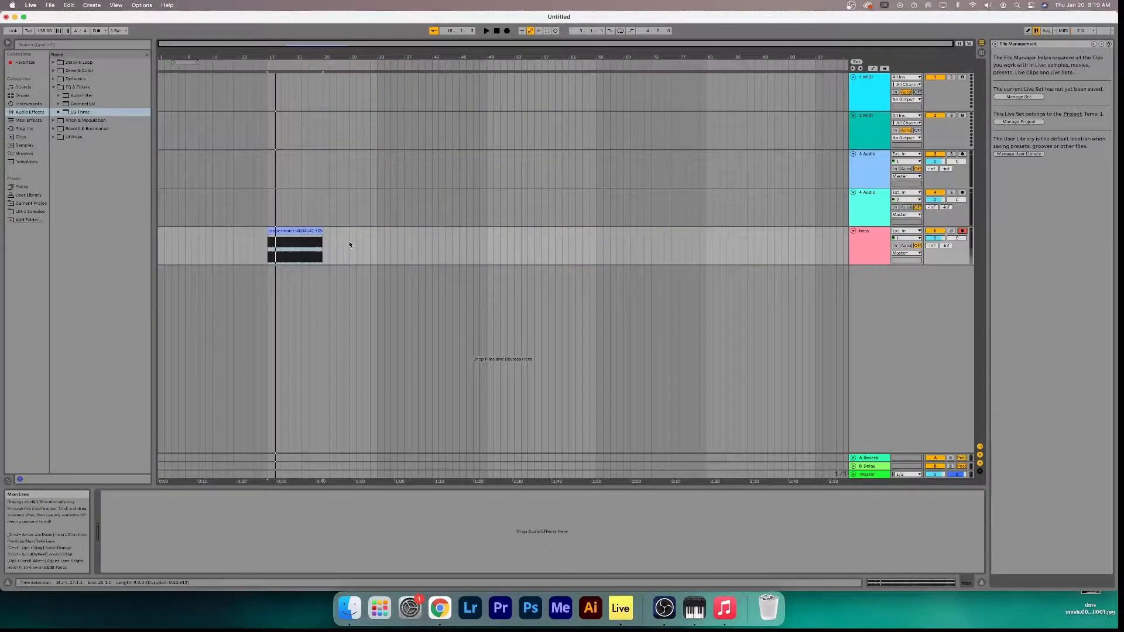
click(377, 246)
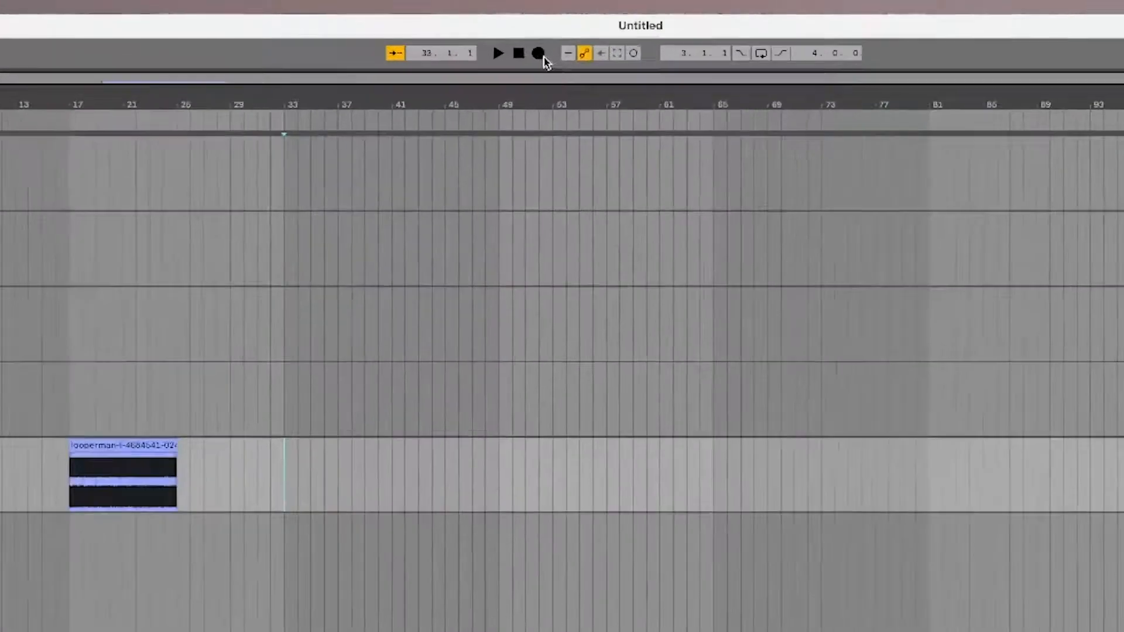
click(507, 31)
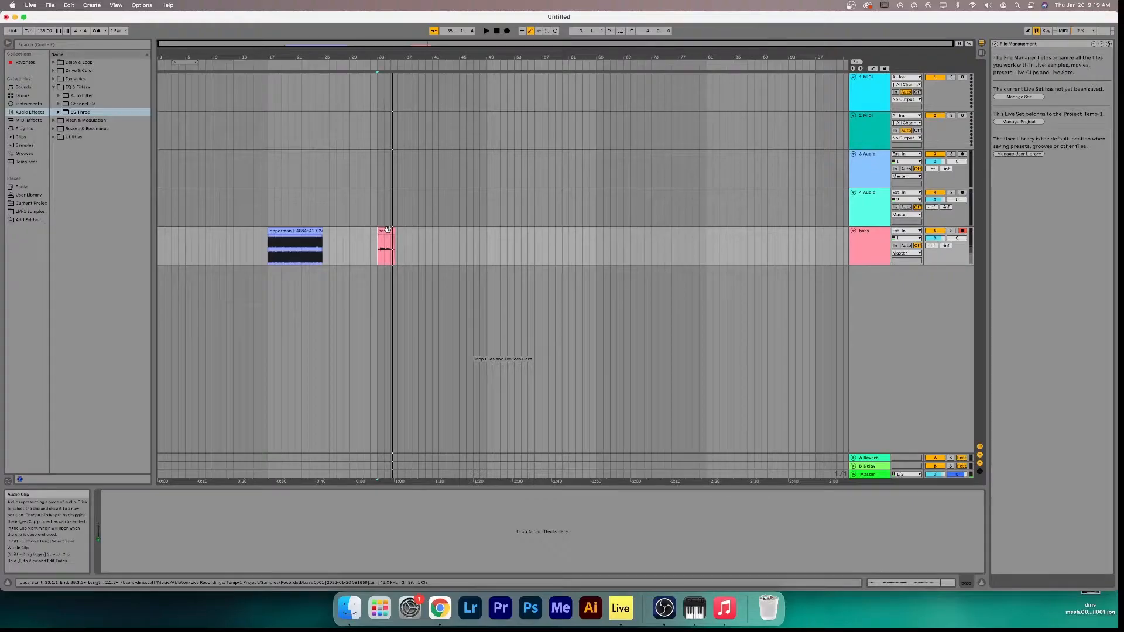
click(387, 229)
key(space)
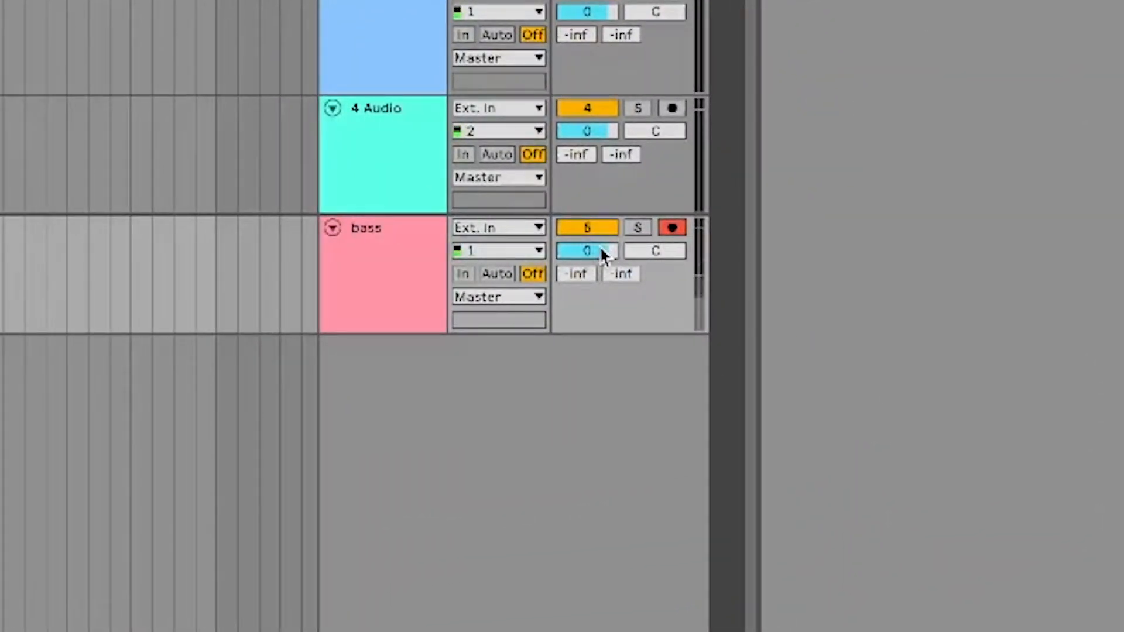
Try a lower volume on the bass track, reset it to 0, adjust the panning, and play the bass loop
drag(596, 248, 596, 281)
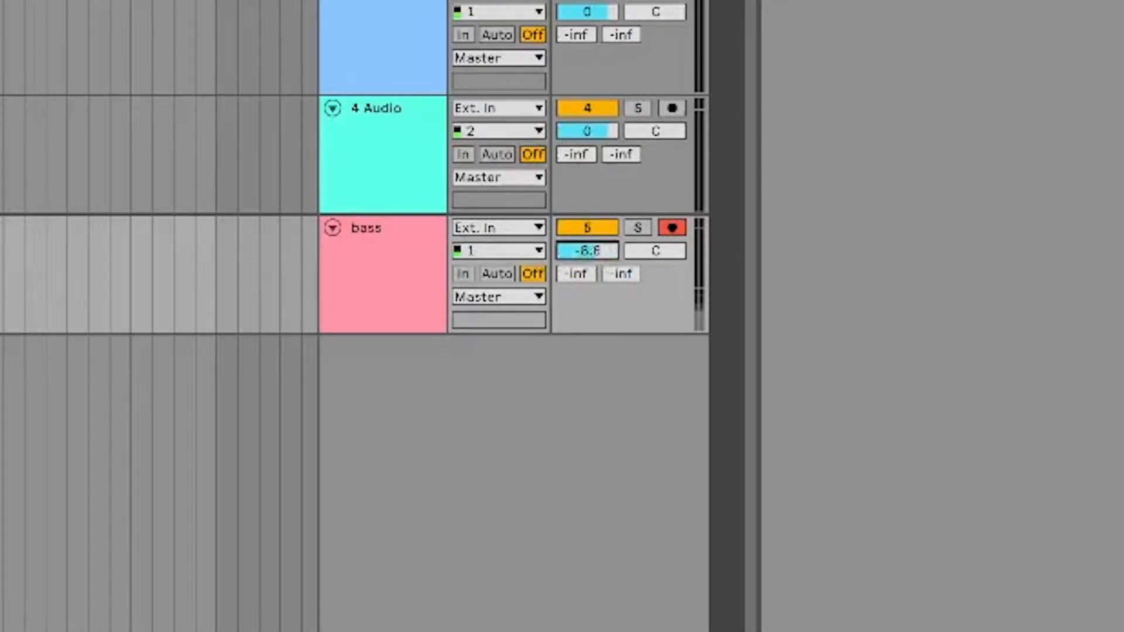
double_click(596, 248)
click(660, 250)
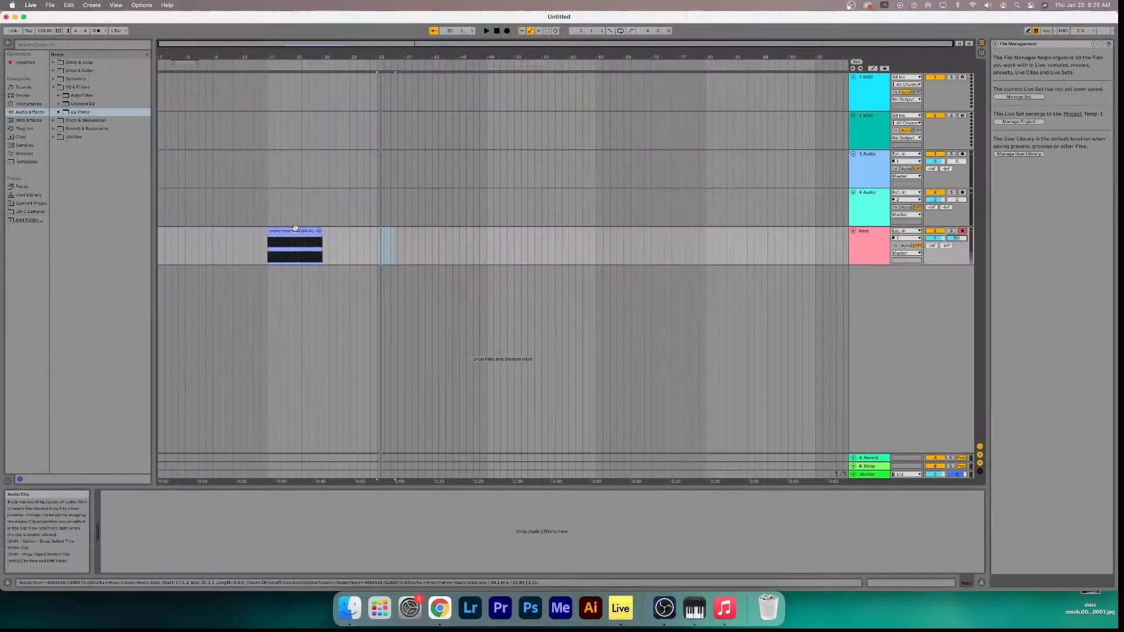
click(299, 229)
key(space)
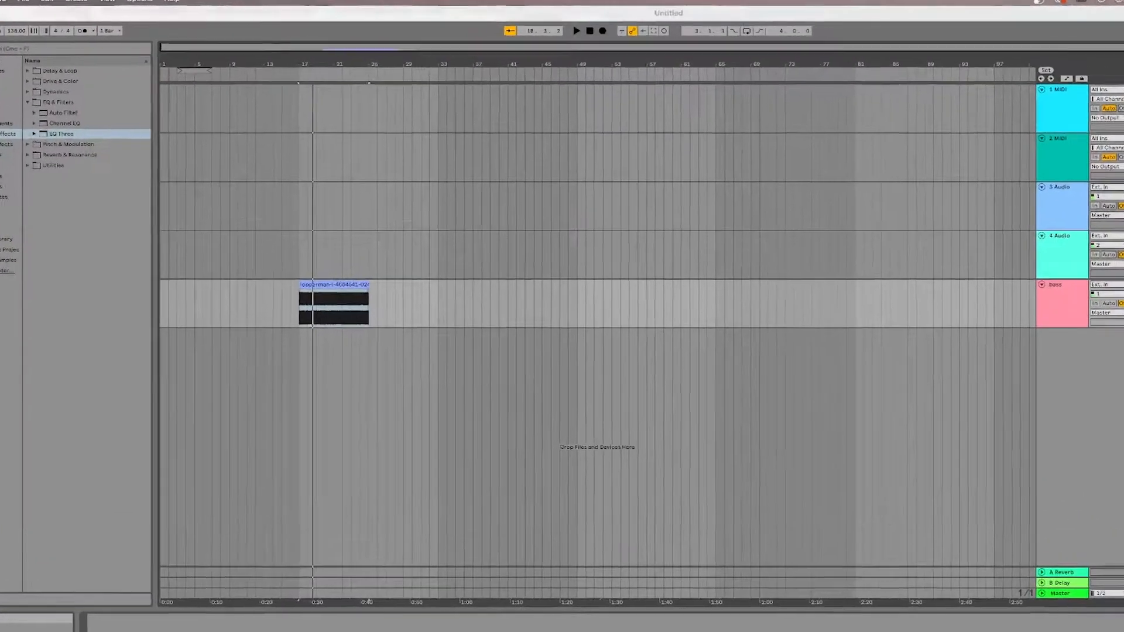
Import the trance-music-chords.wav loop from the abletontutorial folder in Finder onto audio track 4
click(350, 609)
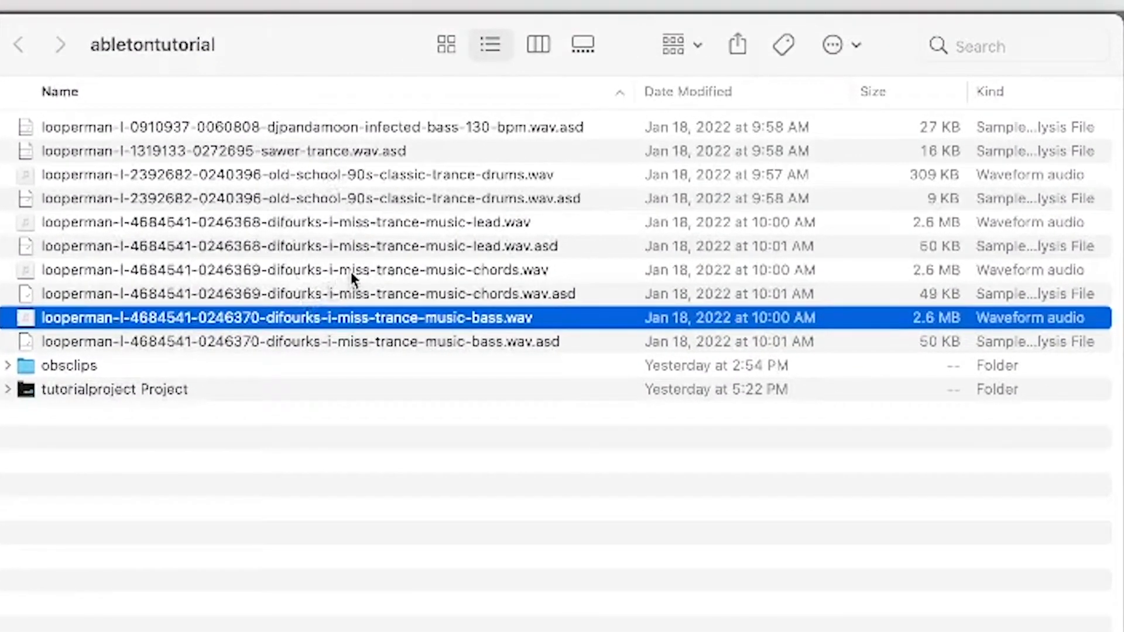
drag(353, 268, 894, 352)
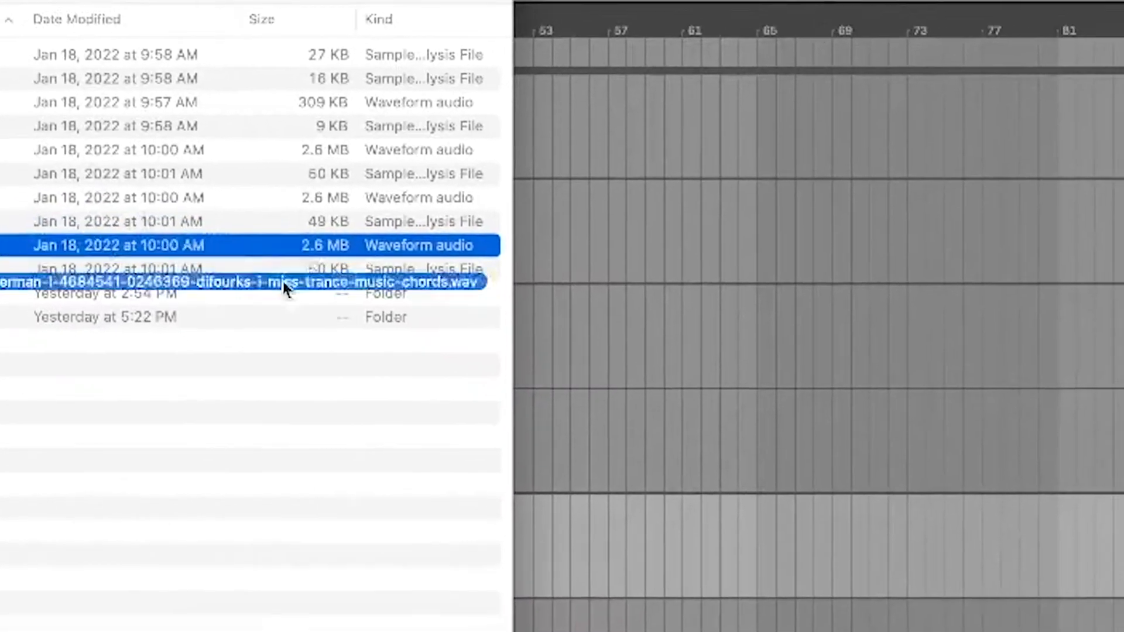
drag(282, 279, 760, 428)
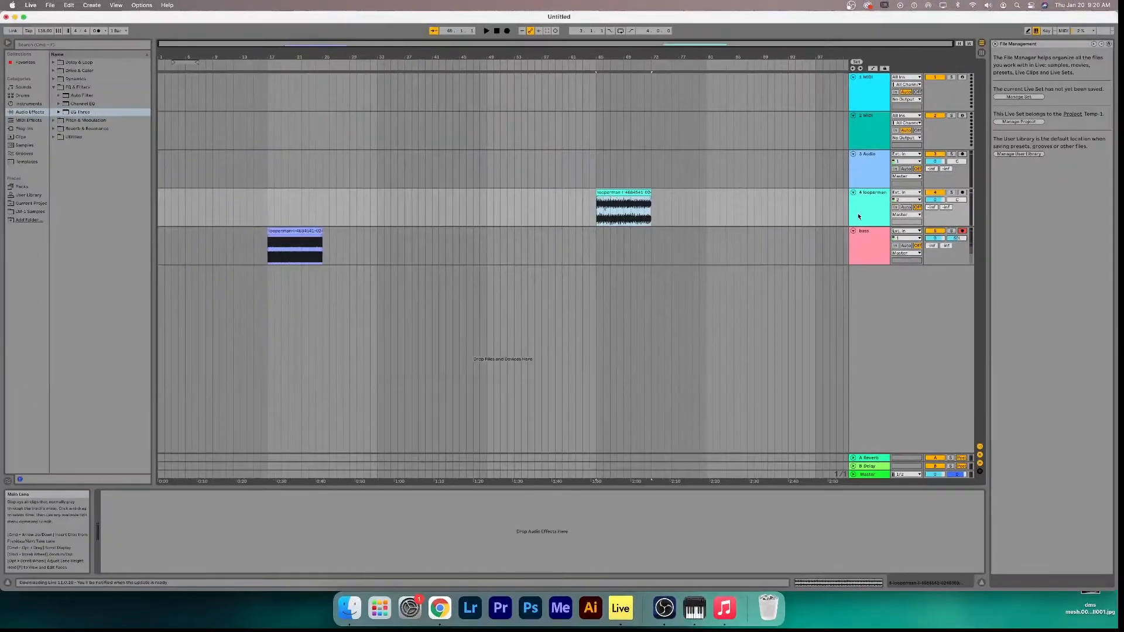
Rename track 4 "chords" and move its clip to bar 17, aligned with the bass clip
right_click(991, 255)
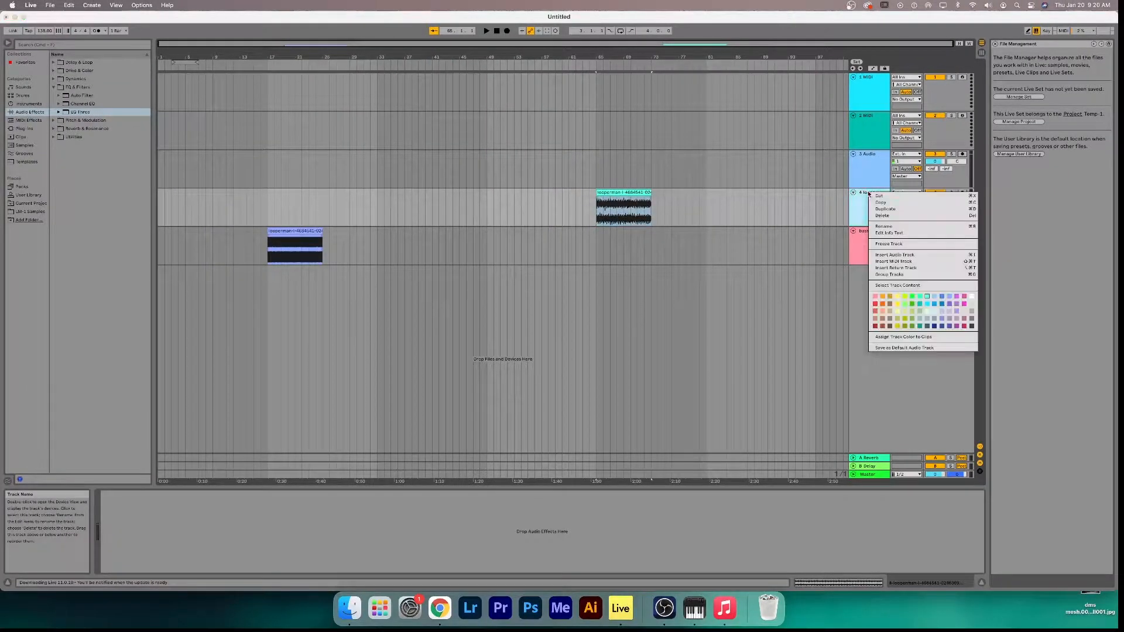
click(896, 229)
text(ds)
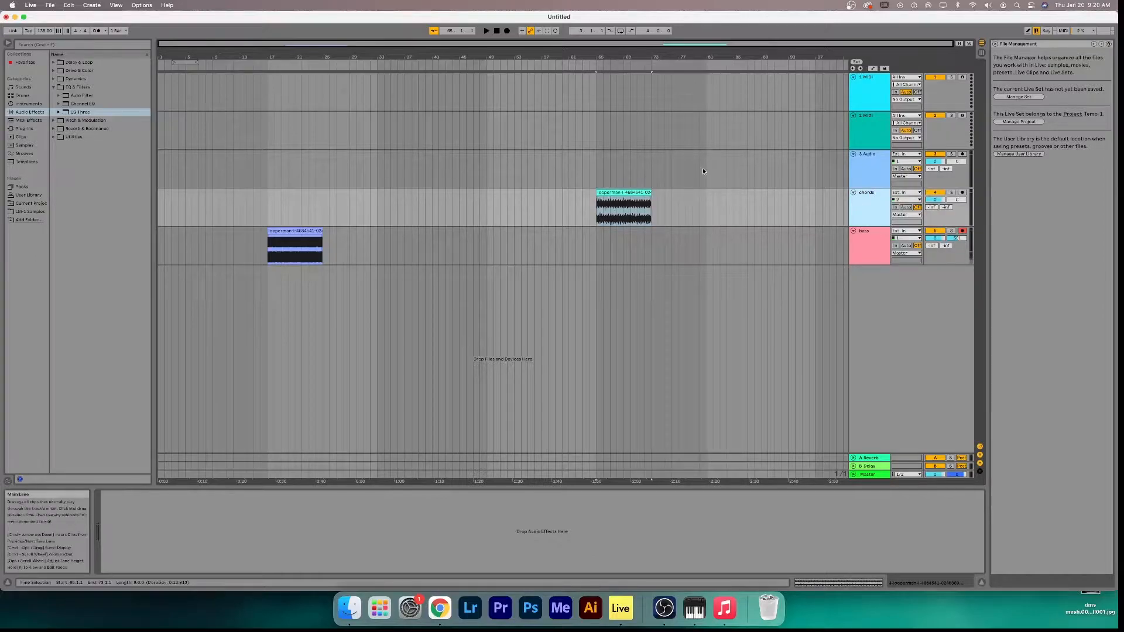
drag(625, 210, 299, 218)
Solo the chords track, play its clip, and turn the solo off again
click(951, 192)
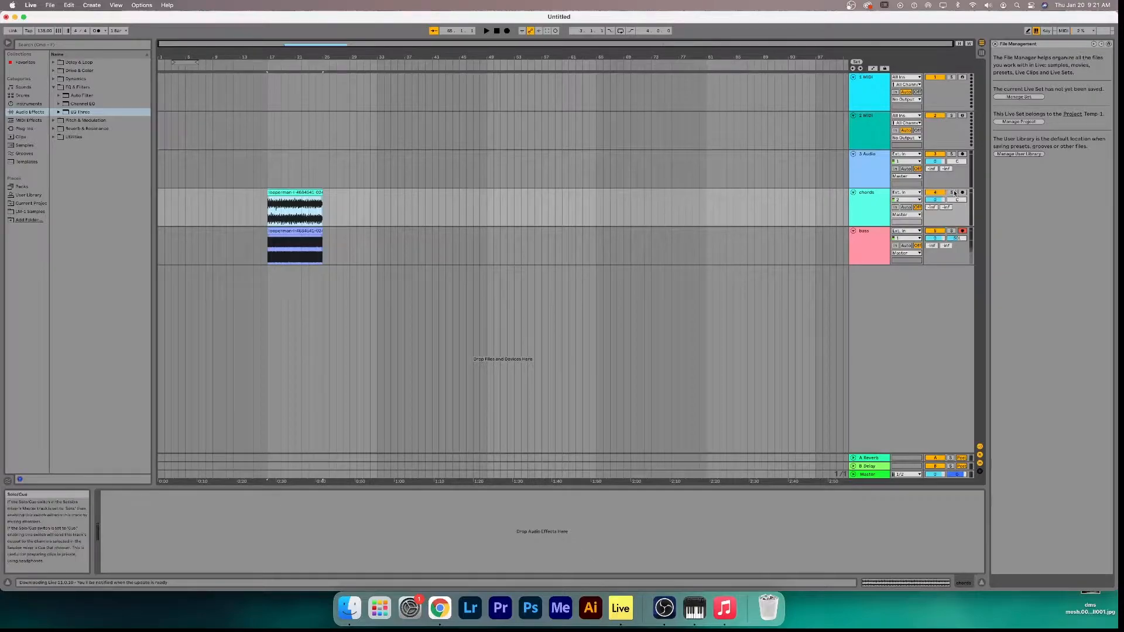
click(293, 206)
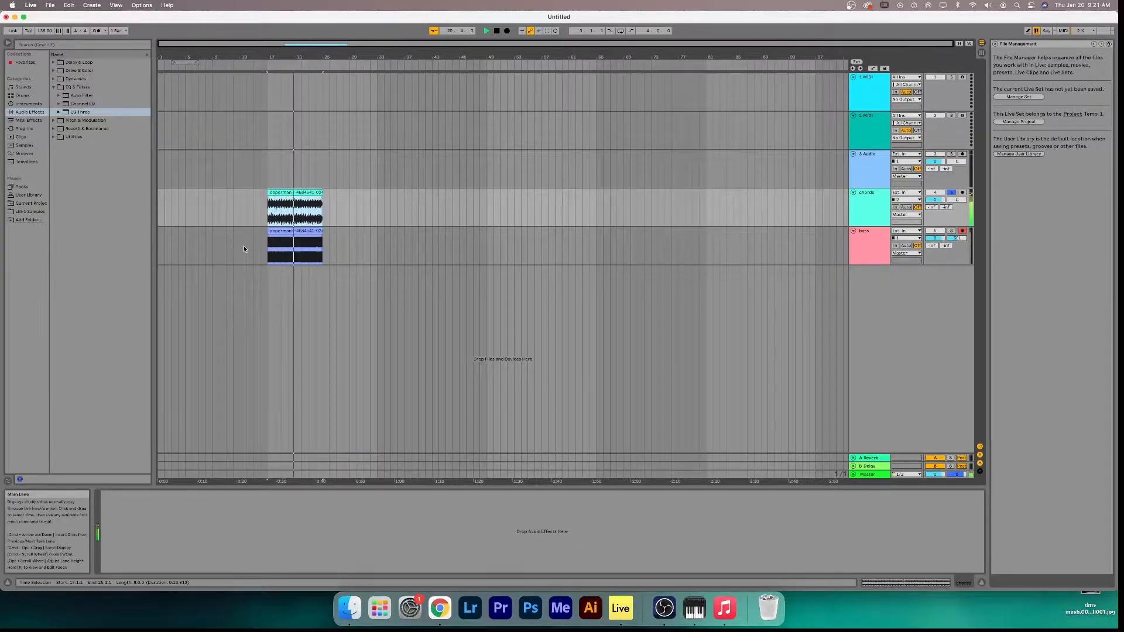
key(space)
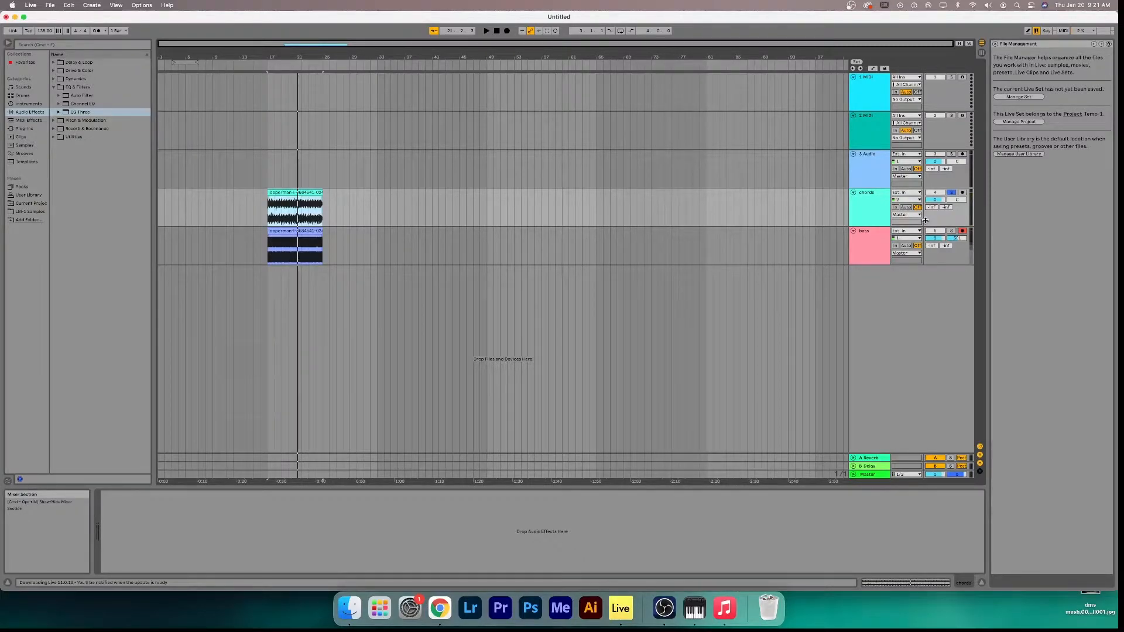
click(953, 193)
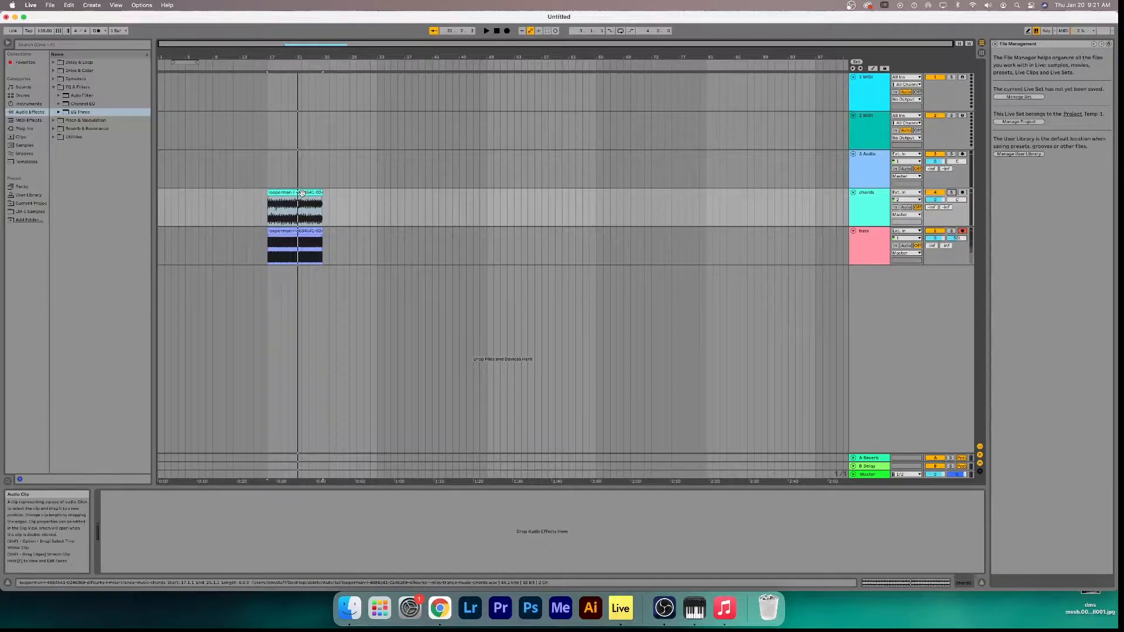
Play the chords and bass loops together from bar 17, then stop playback
key(space)
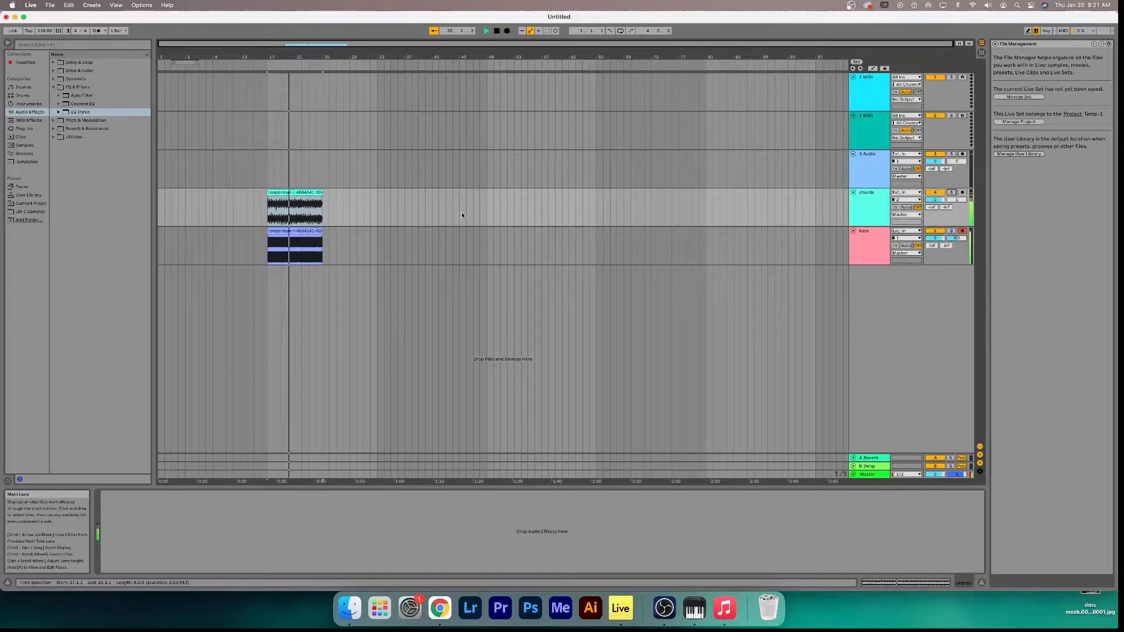
key(space)
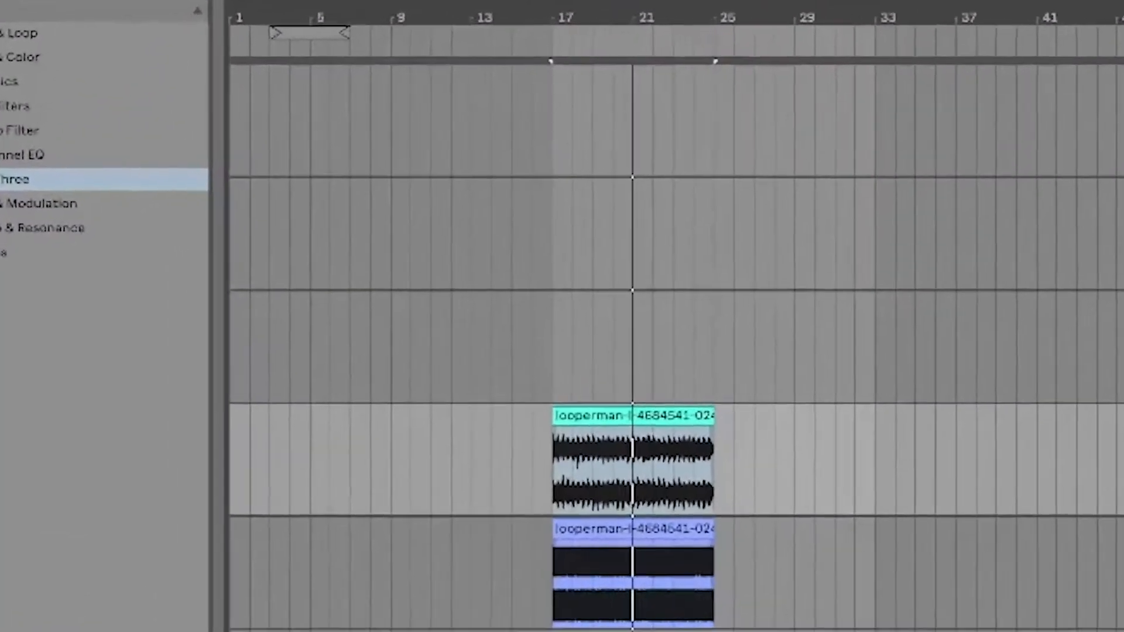
Import the old-school-90s-classic-trance-drums.wav loop from Finder onto audio track 3 and move its clip to bar 17
click(358, 609)
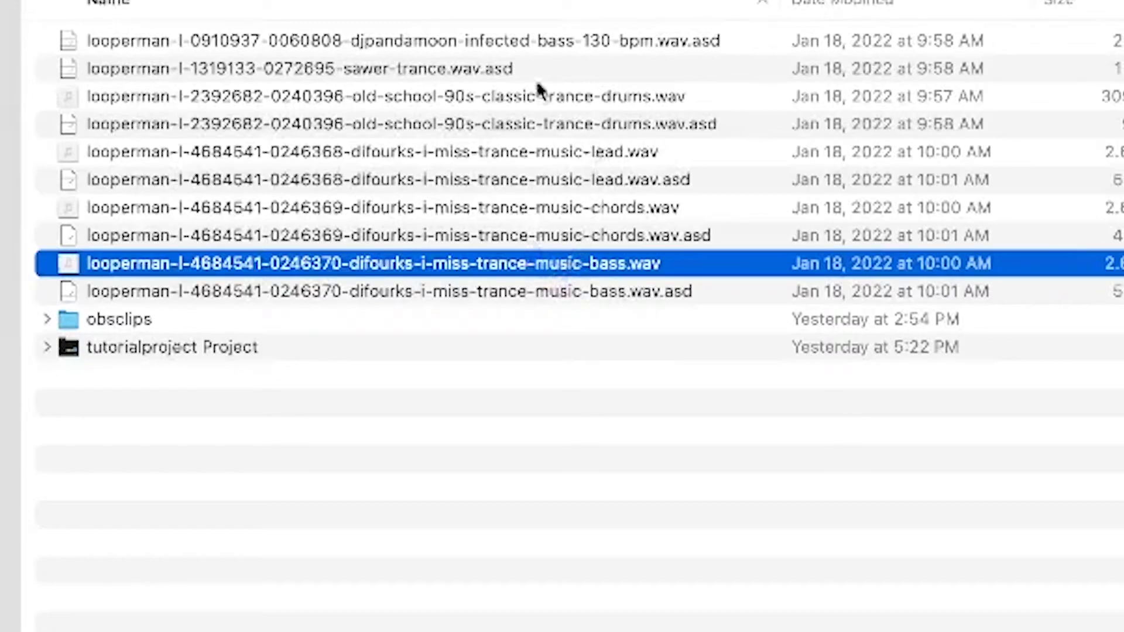
click(194, 99)
drag(207, 98, 471, 369)
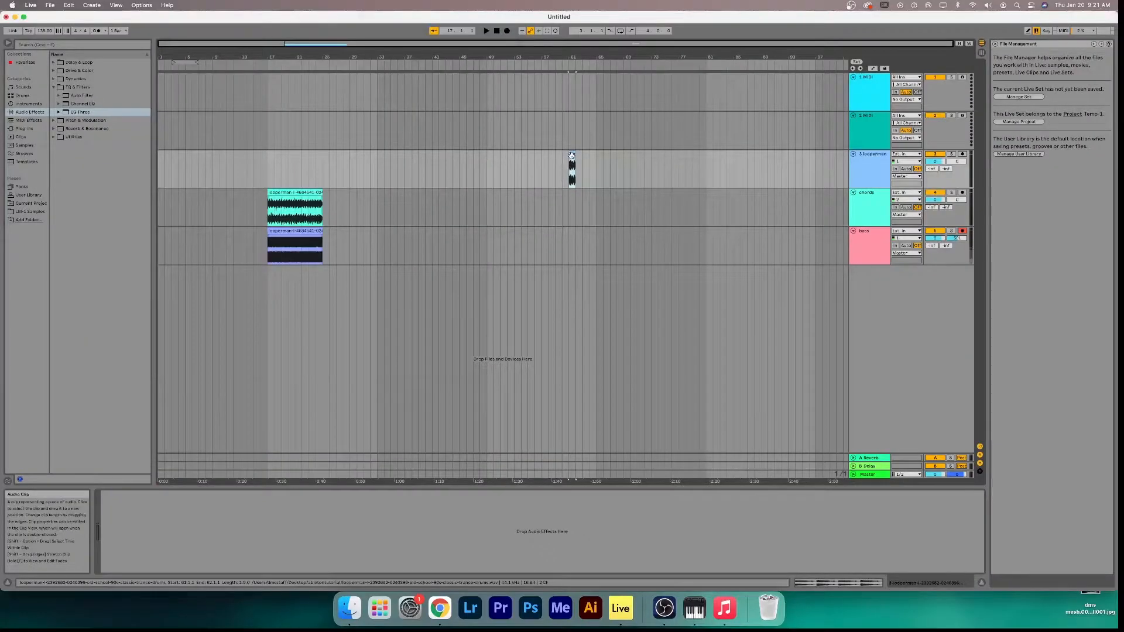
drag(571, 156, 271, 161)
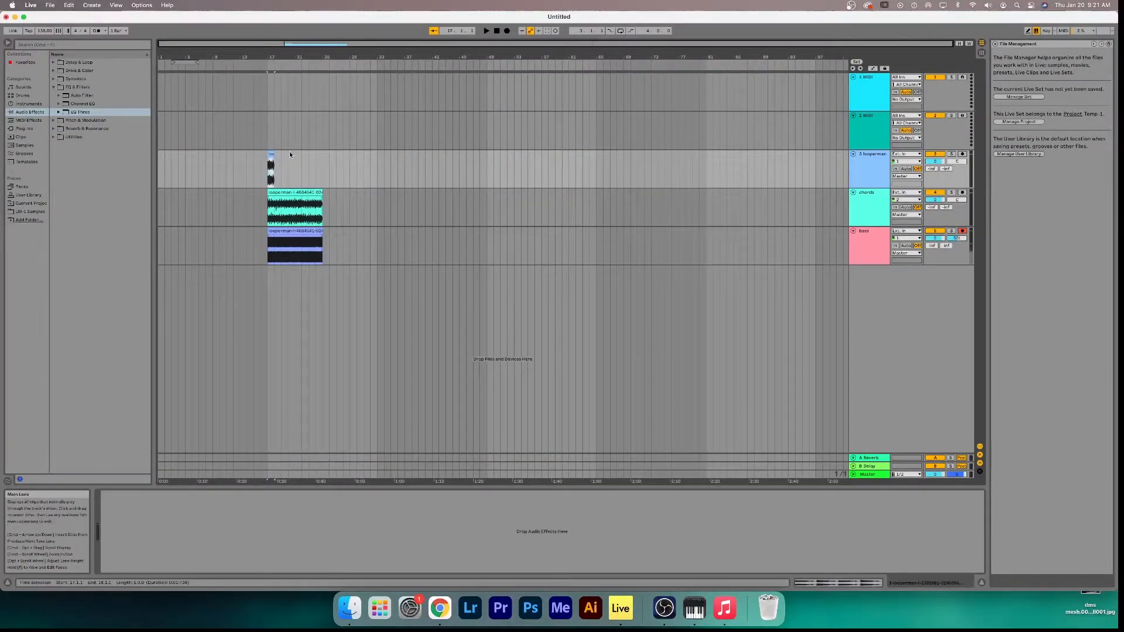
Try filling the drum track up to bar 25 with seven pasted copies of the drum clip, and delete the copies again
drag(278, 56, 278, 141)
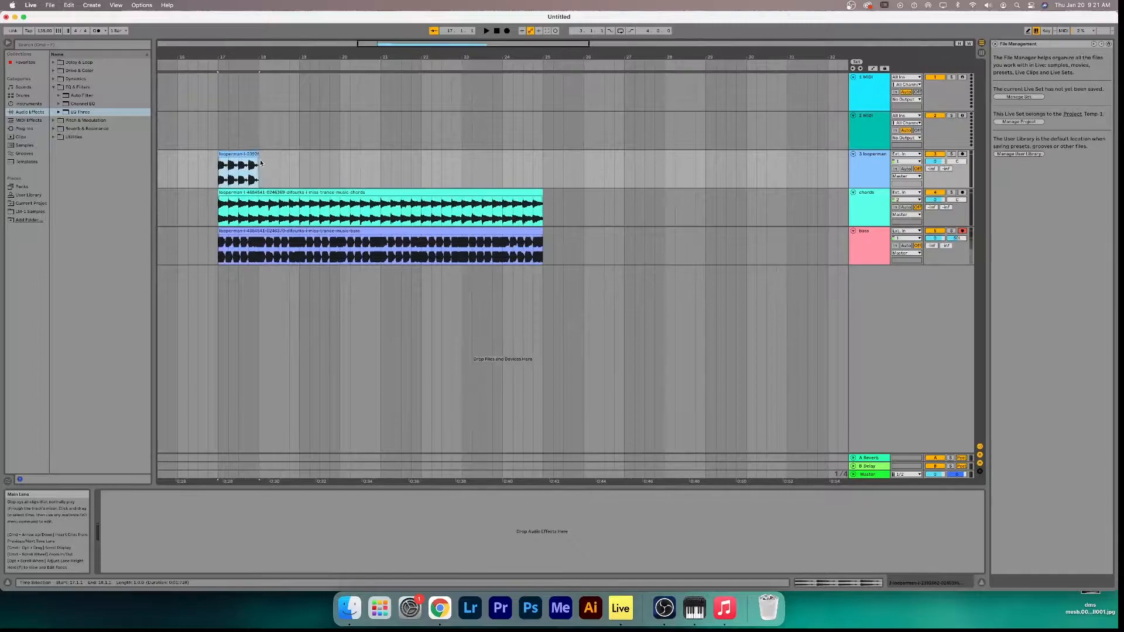
right_click(250, 159)
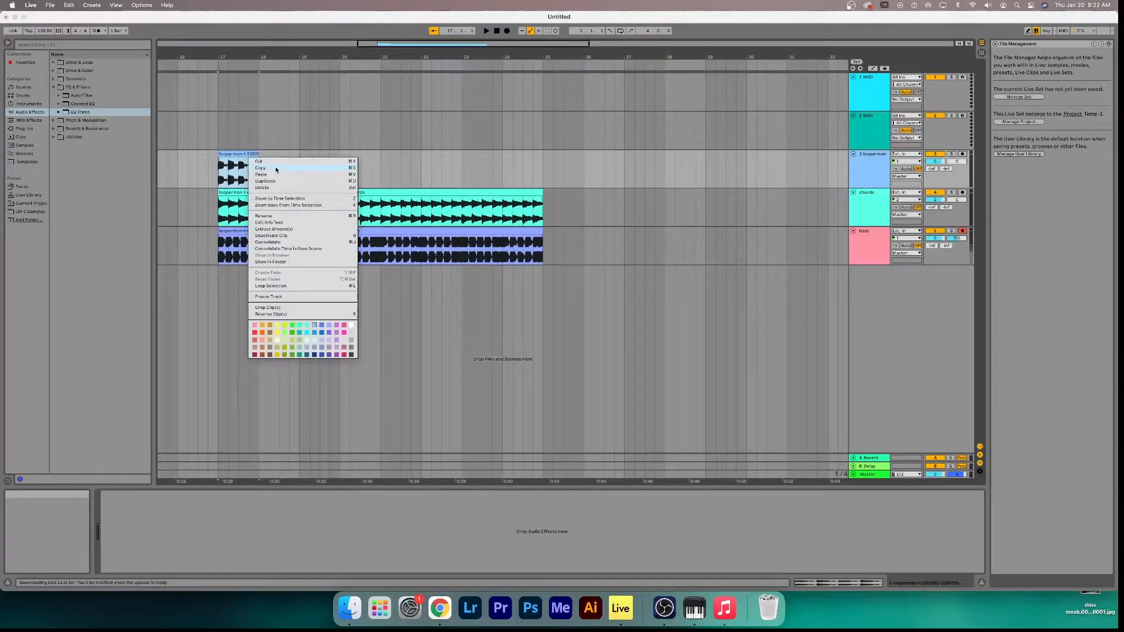
click(275, 168)
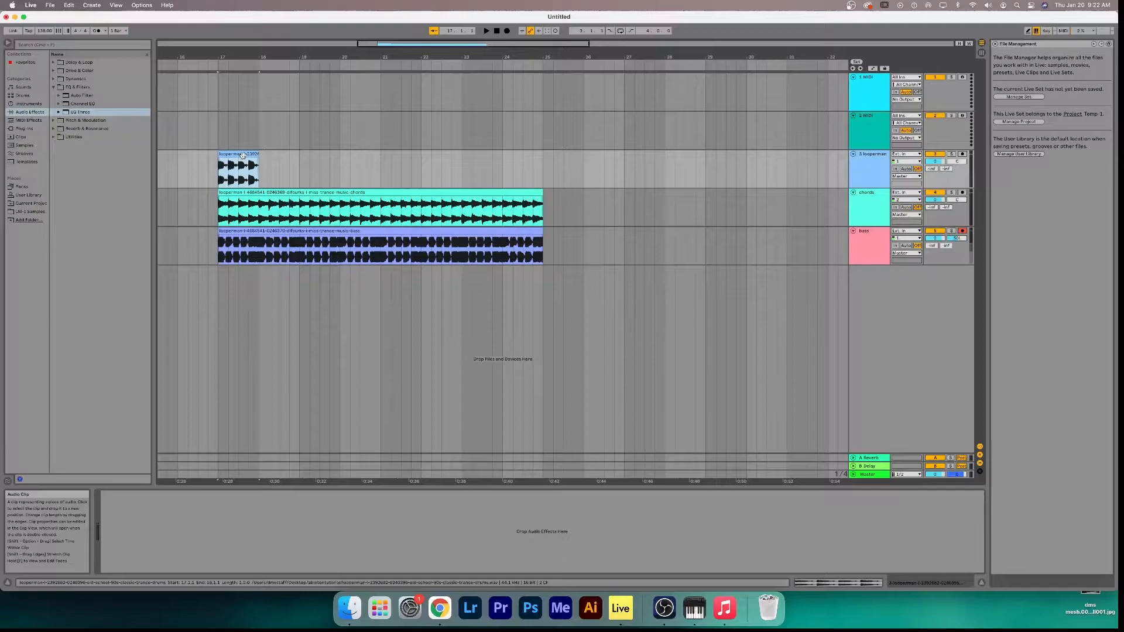
click(259, 177)
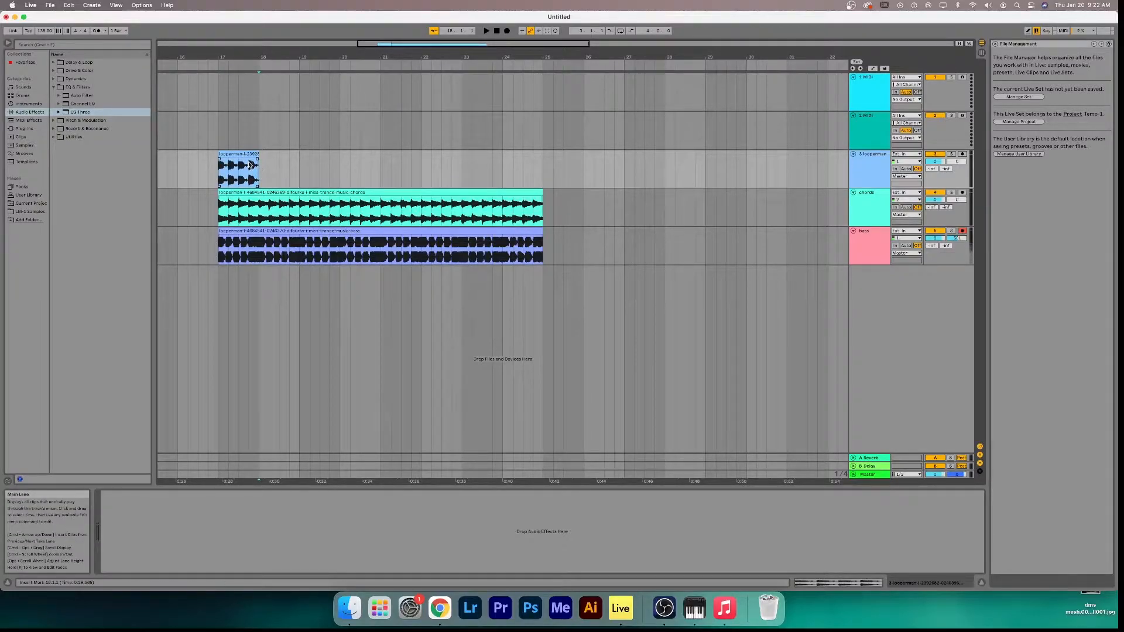
key(cmd+v)
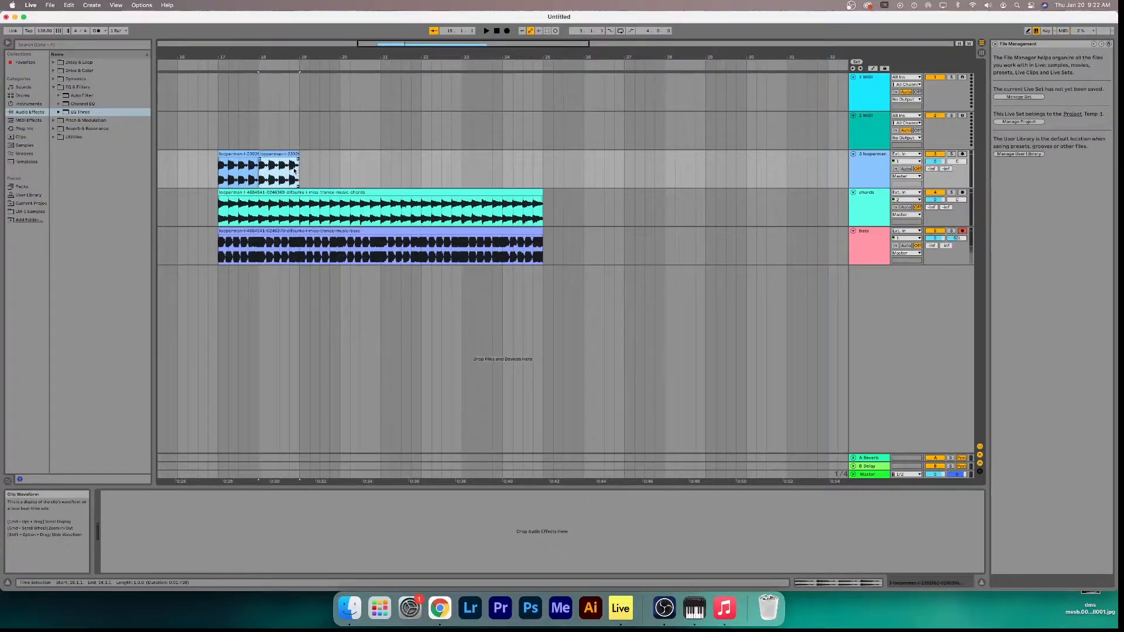
key(cmd+v)
key(cmd+v)
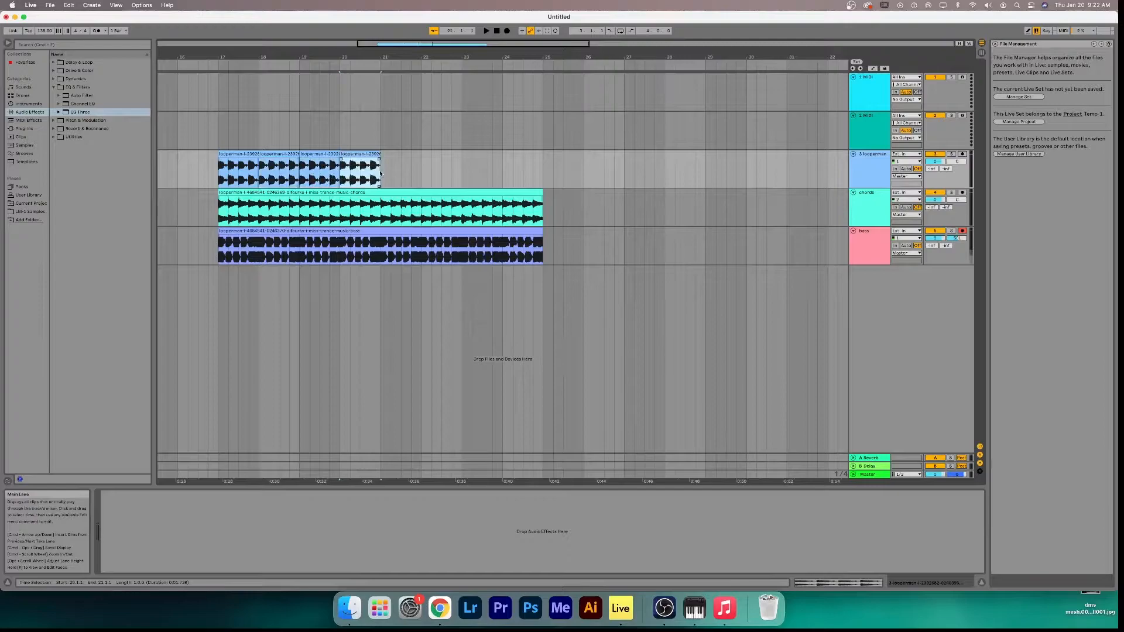
key(cmd+v)
key(cmd+v)
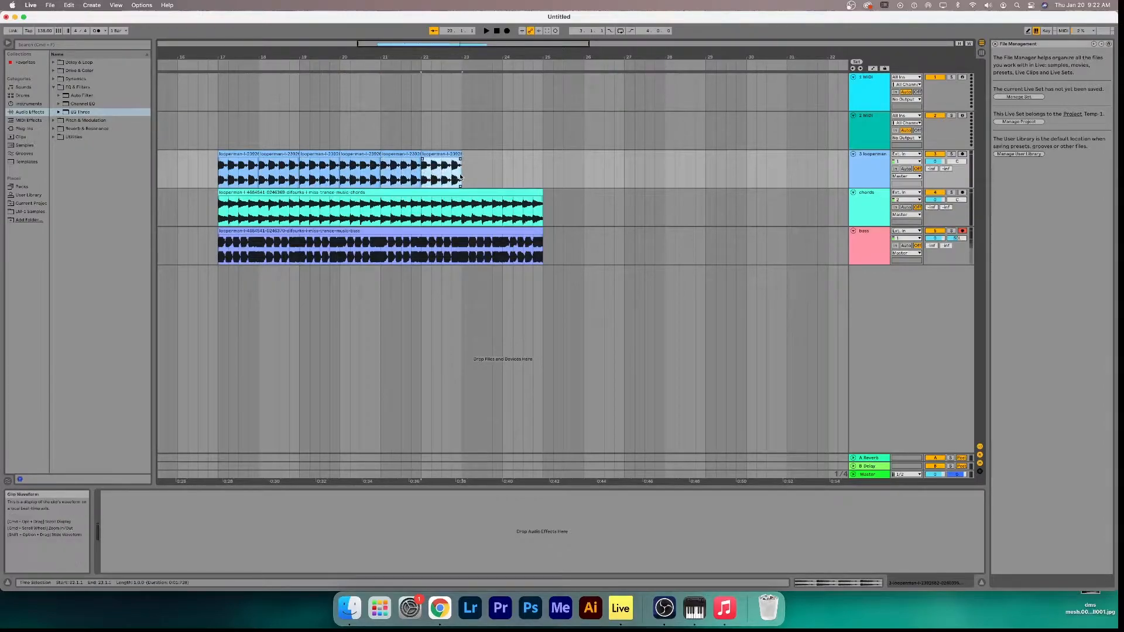
key(cmd+v)
key(cmd+v)
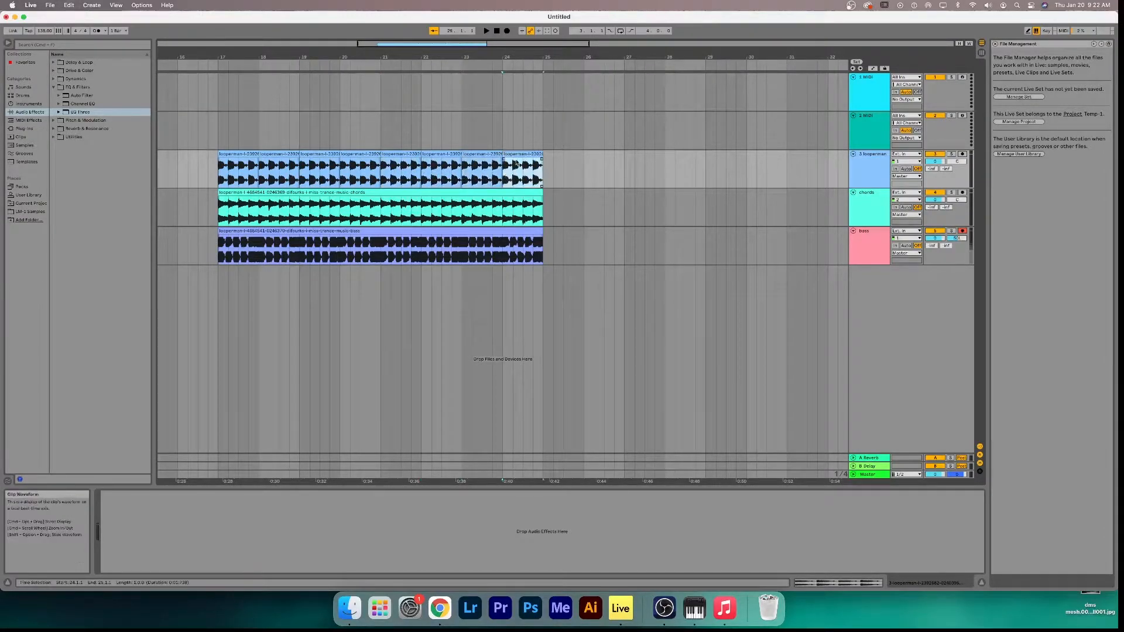
drag(553, 170, 222, 166)
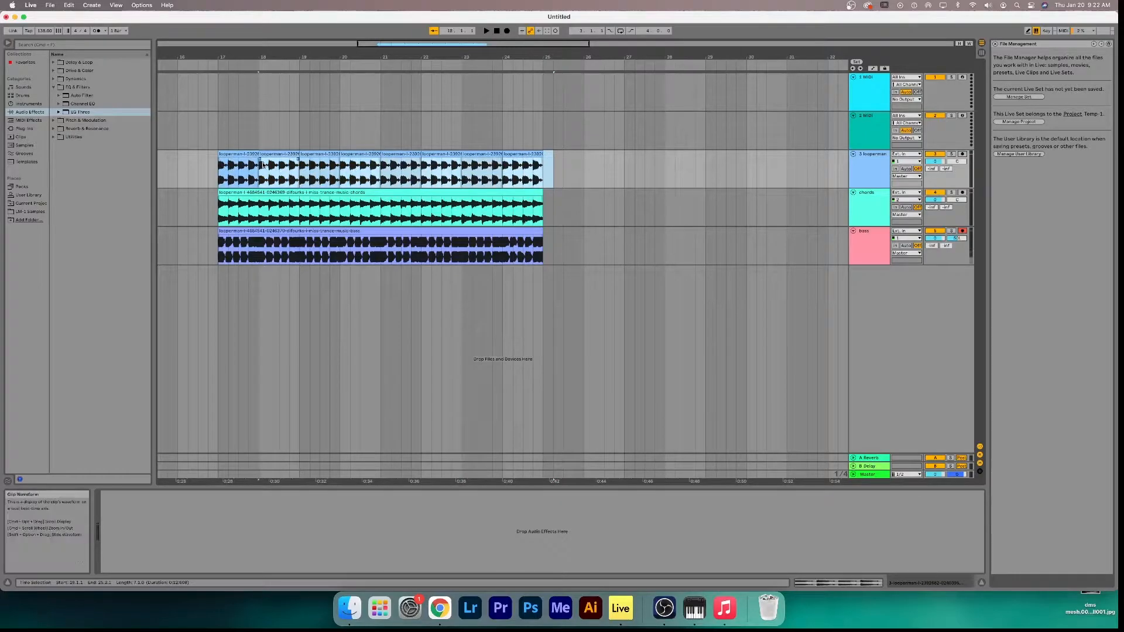
key(Delete)
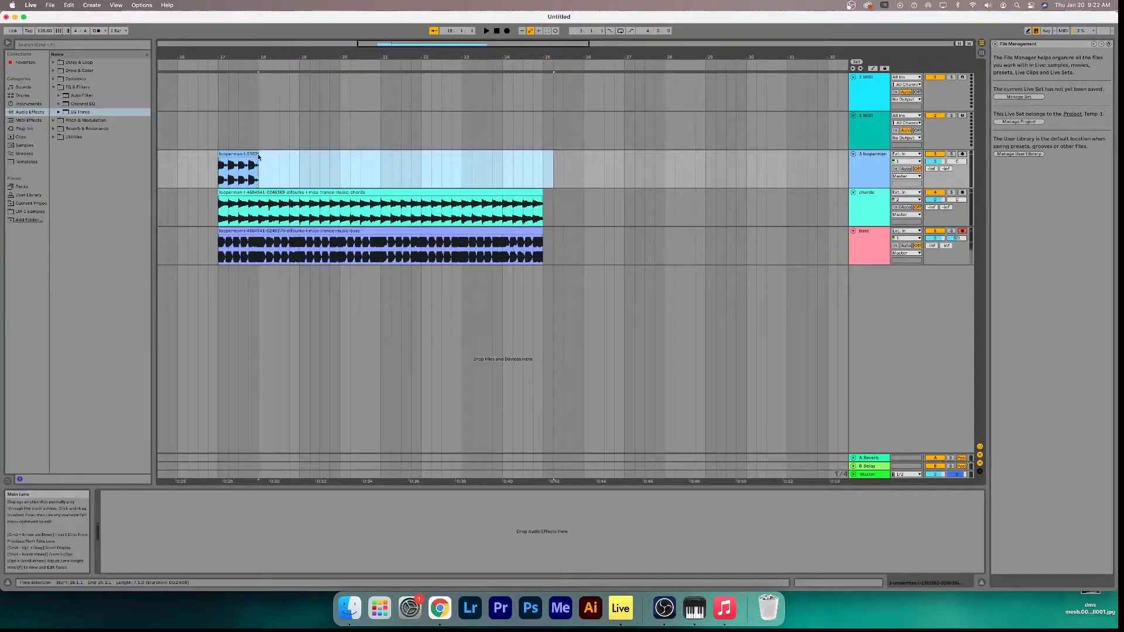
Extend the looped drum clip to bar 25 so it ends with the chords and bass clips
click(257, 156)
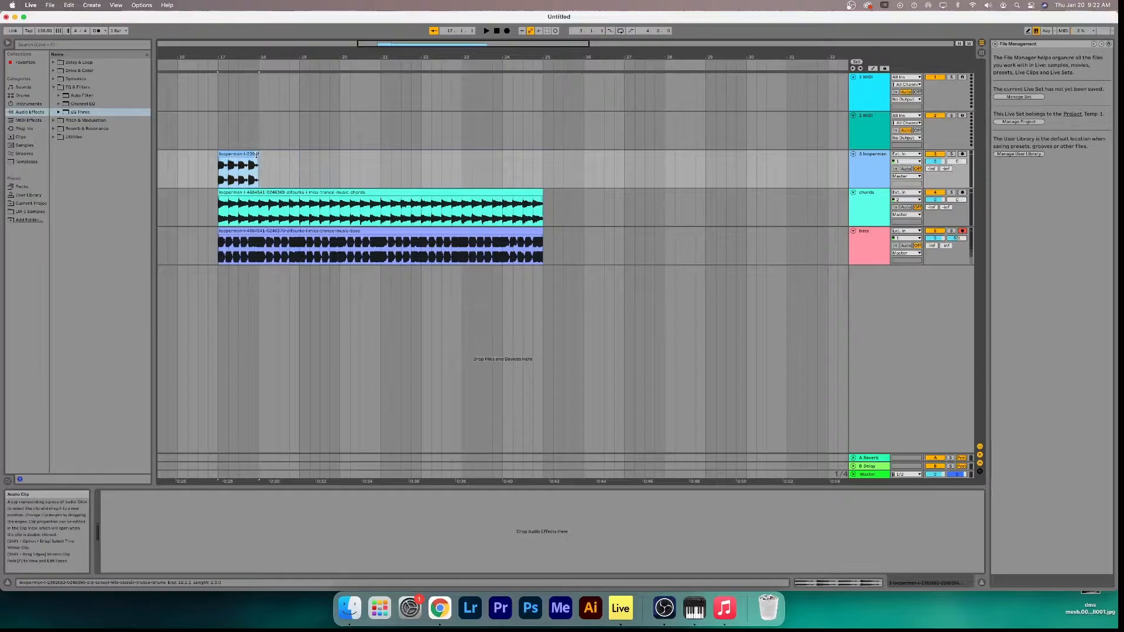
drag(269, 154, 542, 156)
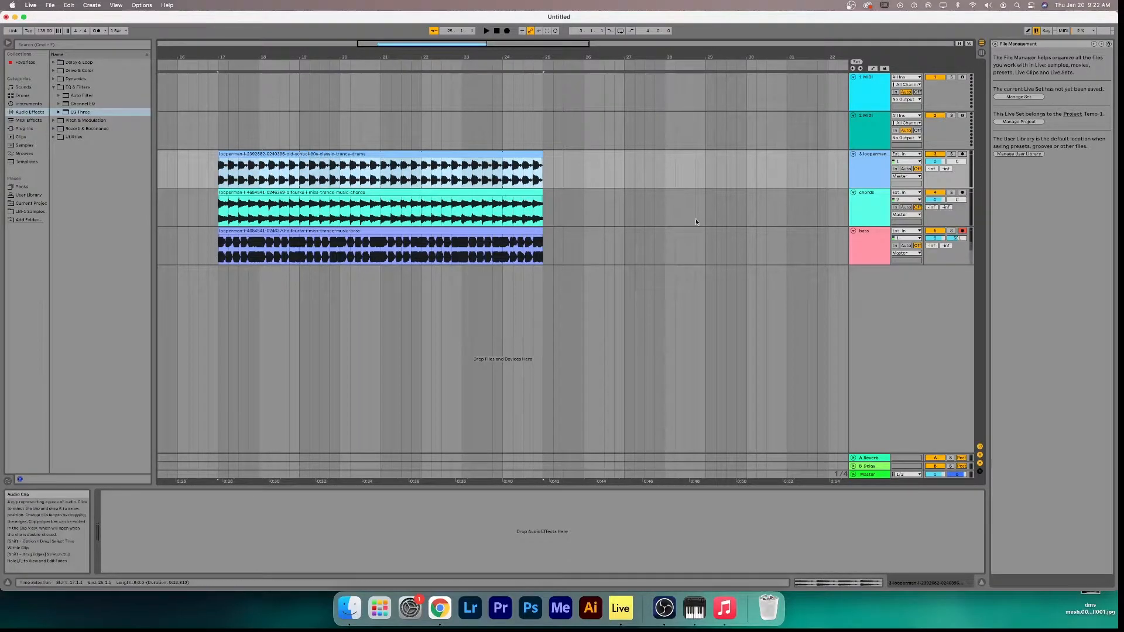
Solo the drum track, play its loop, and turn the solo off again
click(951, 154)
key(space)
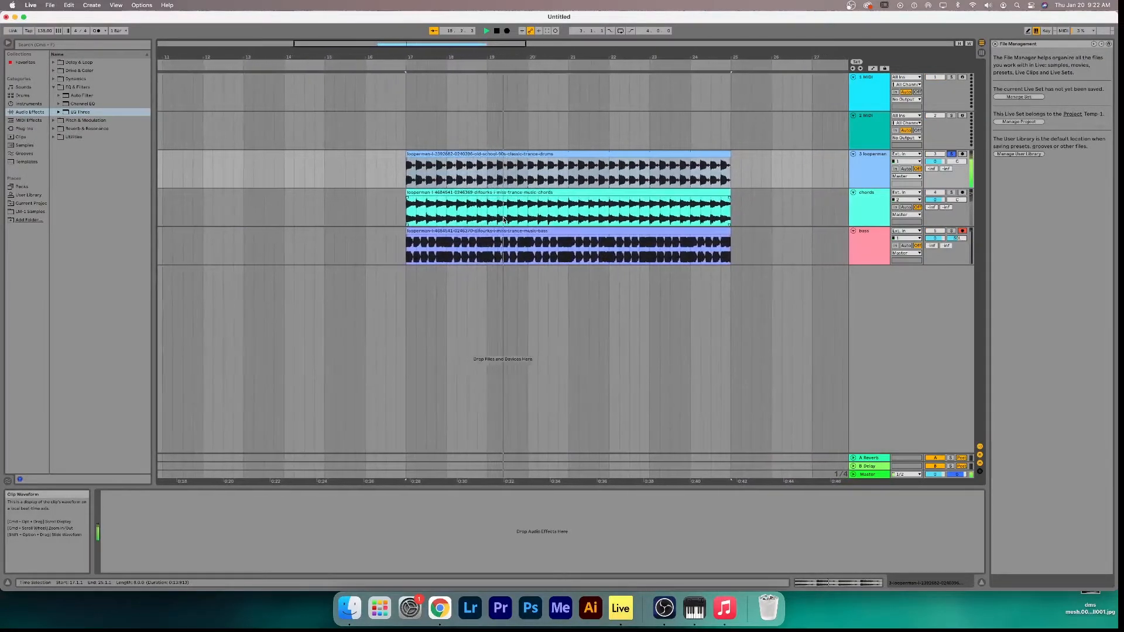
key(space)
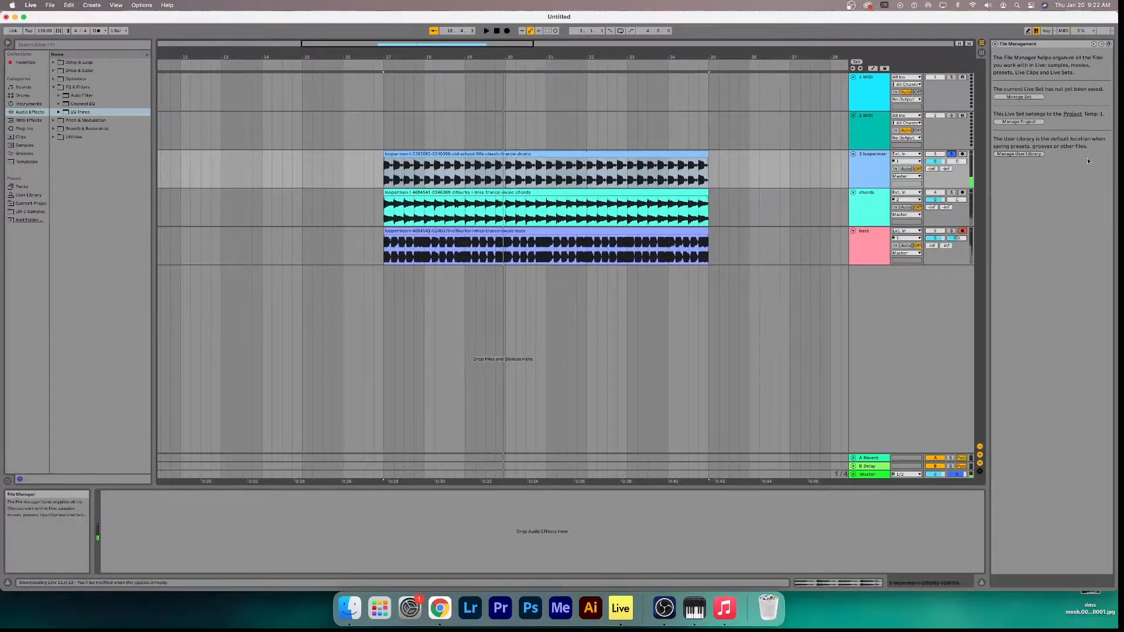
click(951, 154)
Move the chords clip to start at bar 25 and extend the drum and bass clips to bar 33
drag(748, 57, 475, 32)
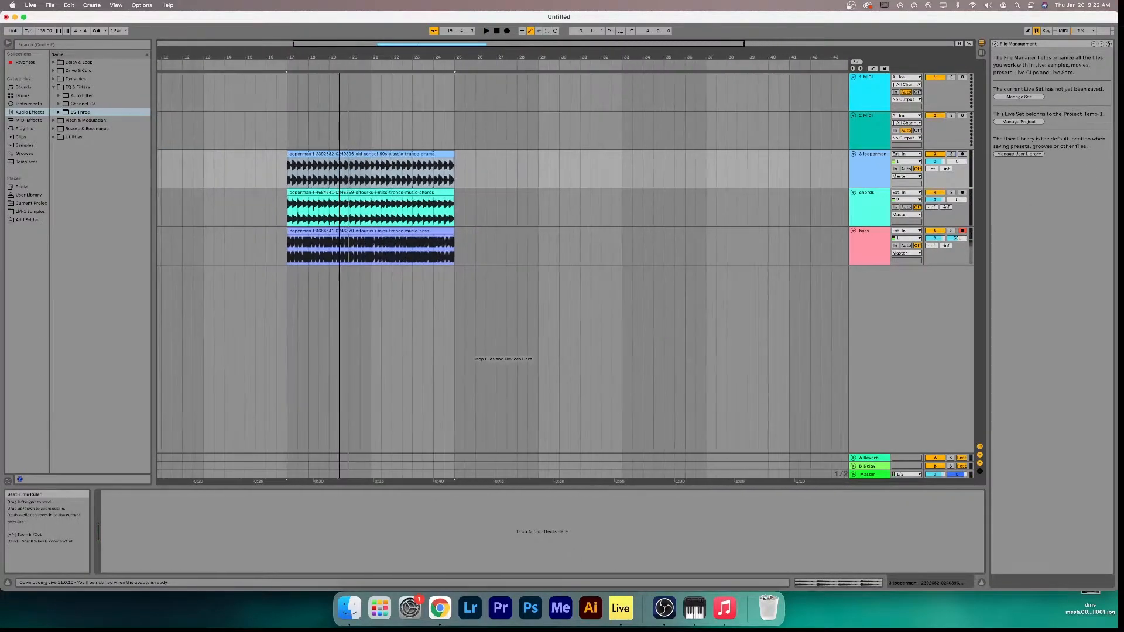
drag(312, 194, 483, 197)
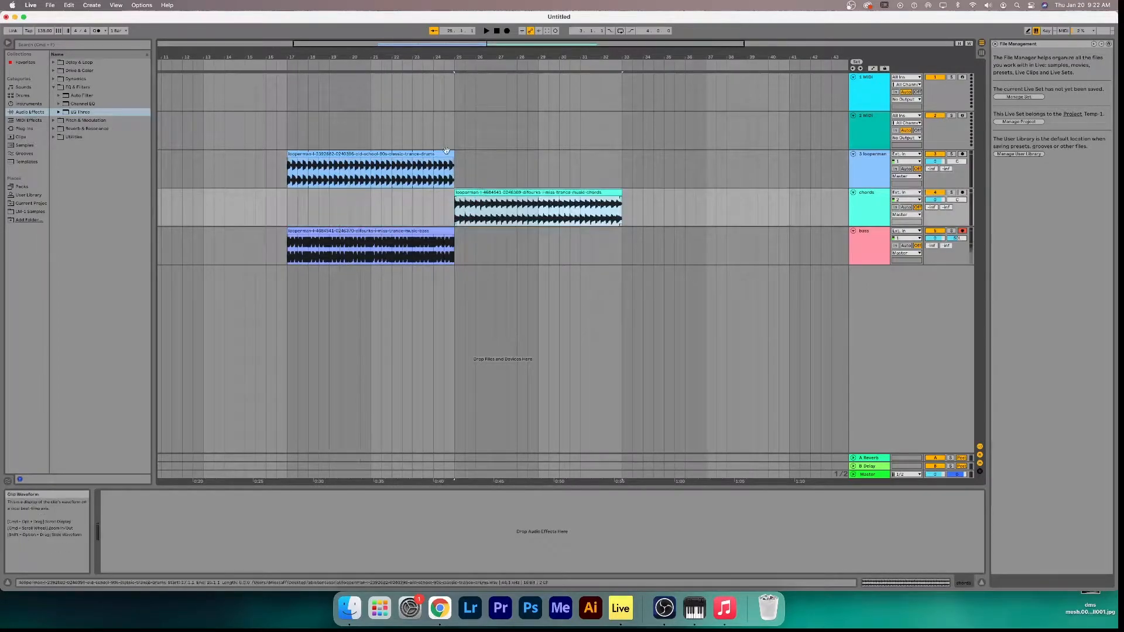
drag(452, 153, 622, 153)
drag(456, 234, 620, 238)
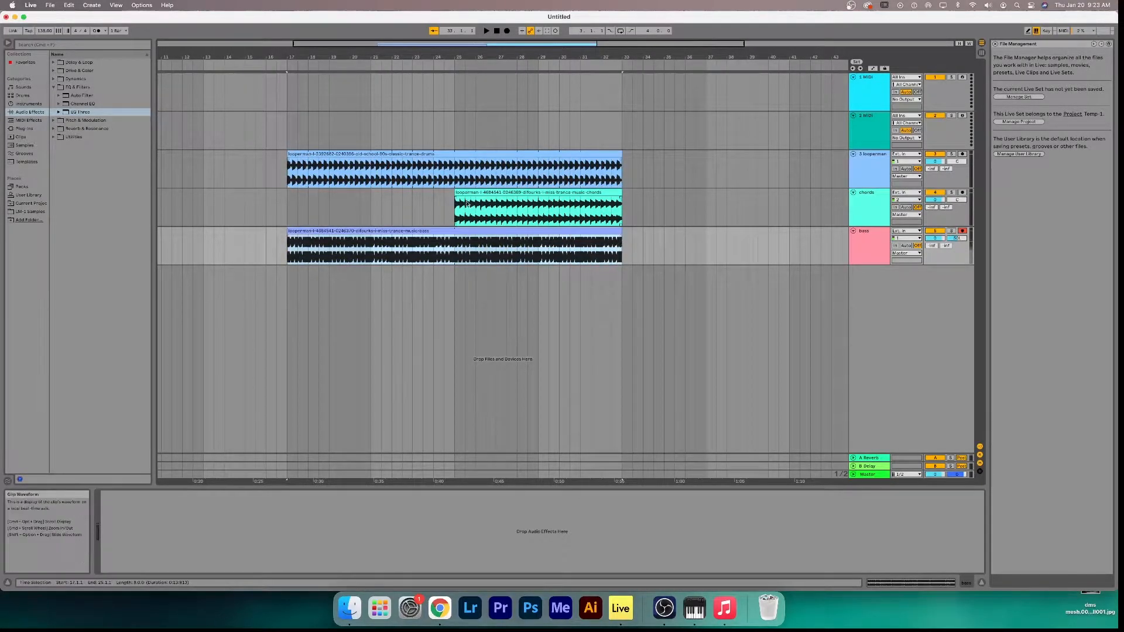
Play the arrangement from bar 17 and lower the master track's volume
click(302, 153)
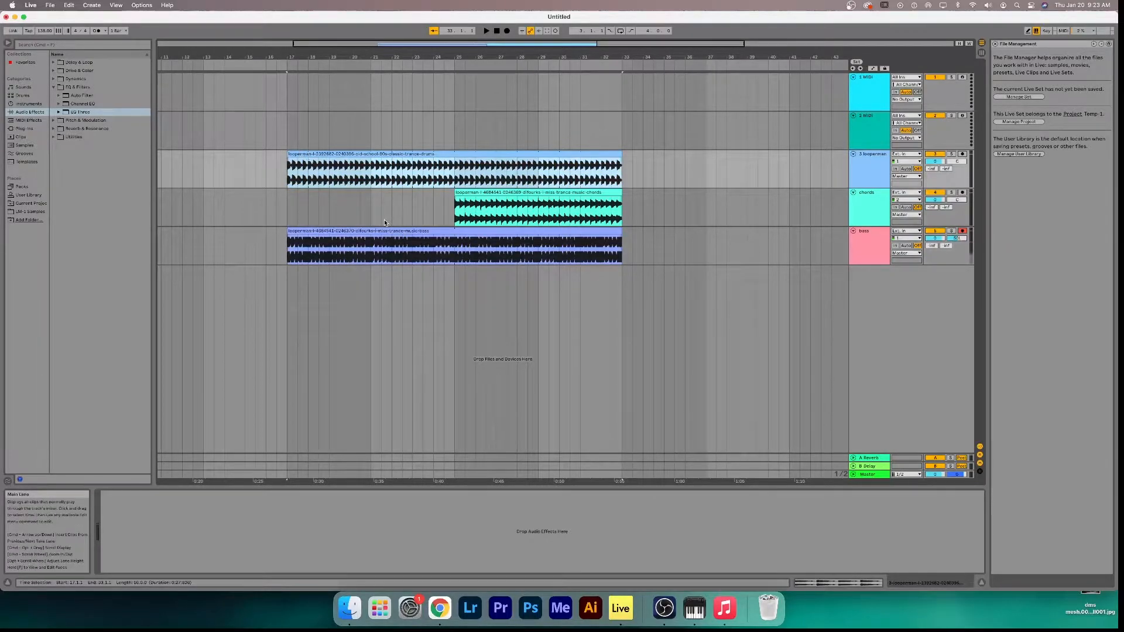
key(space)
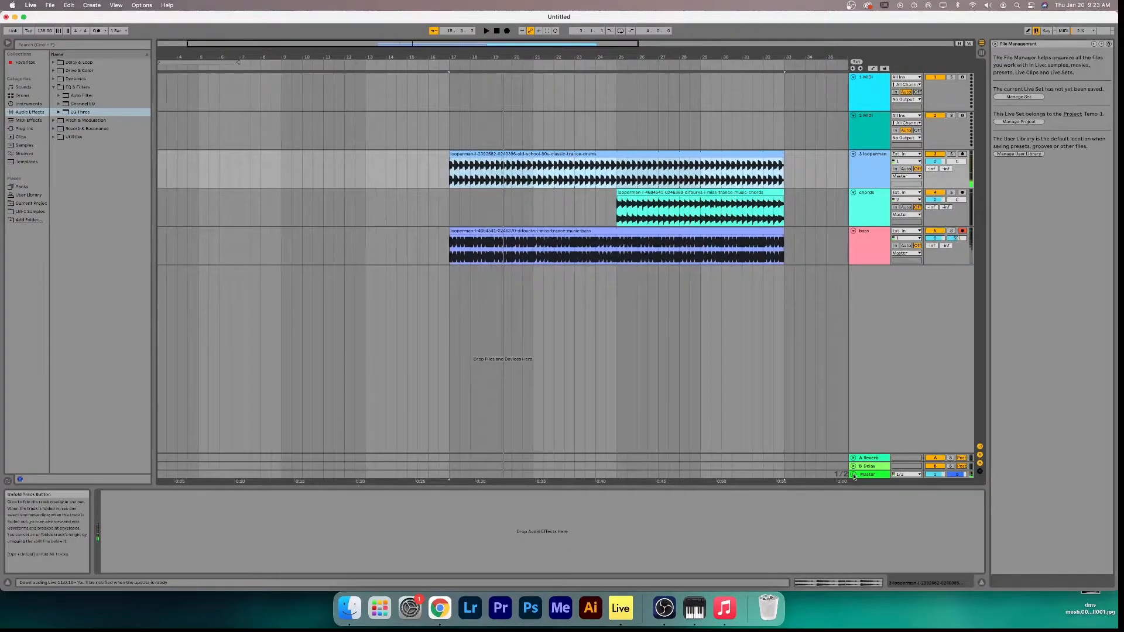
click(854, 475)
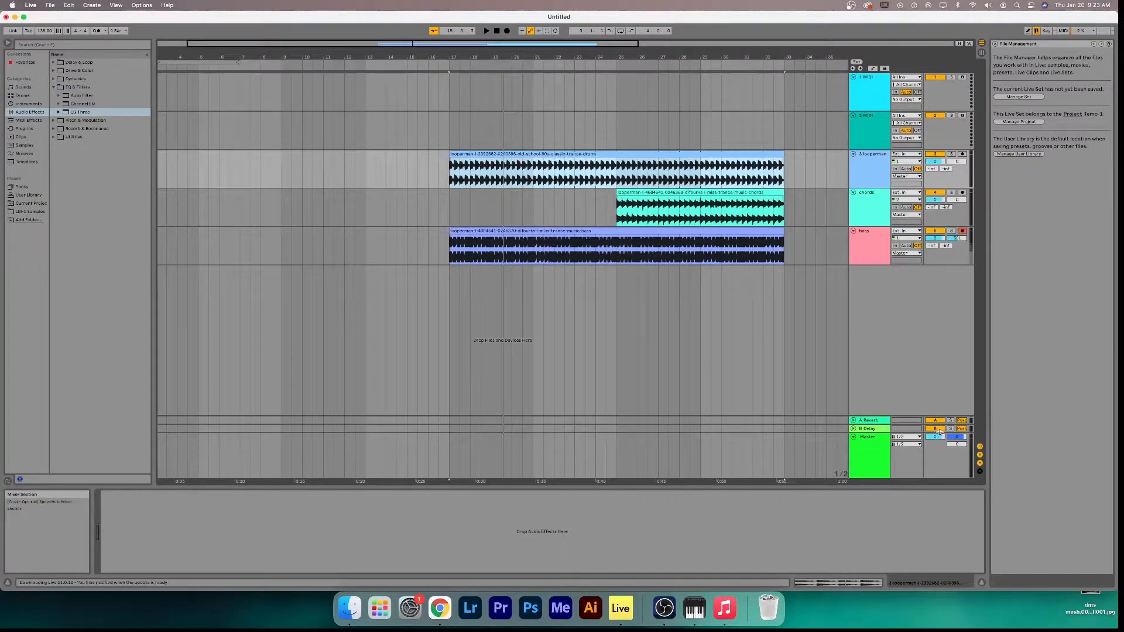
drag(936, 438, 936, 448)
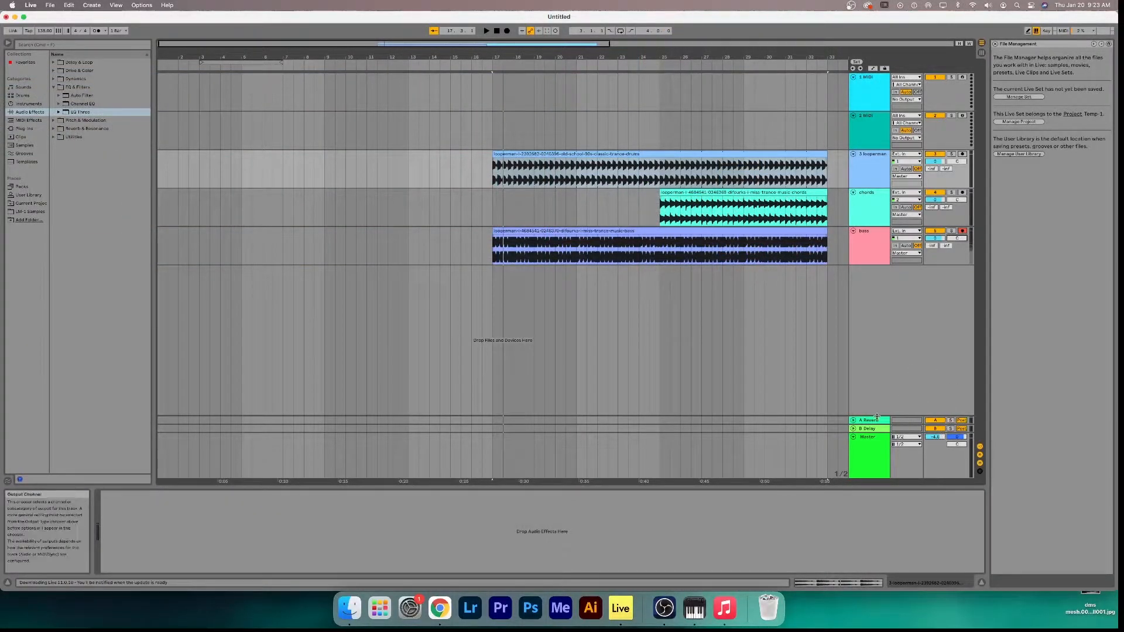
Play the drums and bass again to check the mix at the lowered master volume
click(573, 251)
key(space)
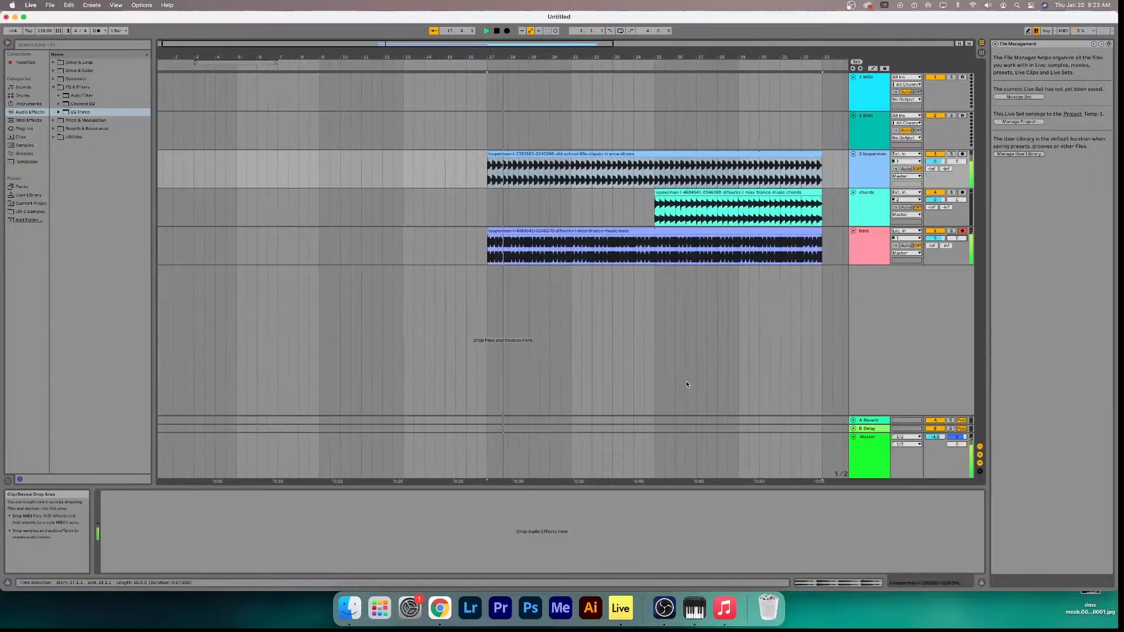
key(space)
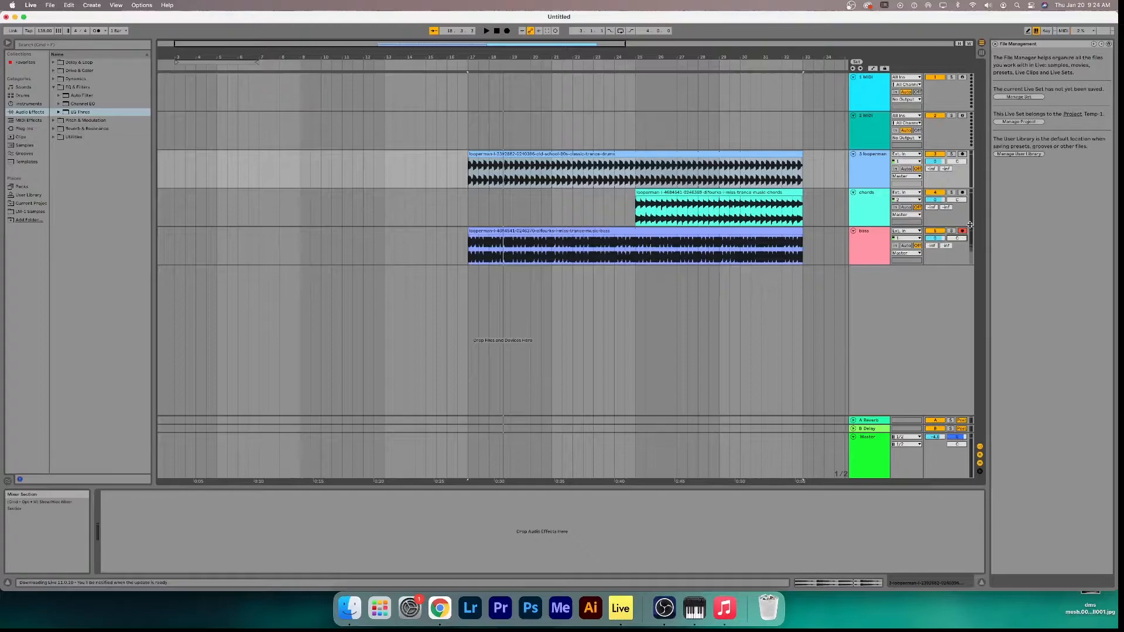
key(space)
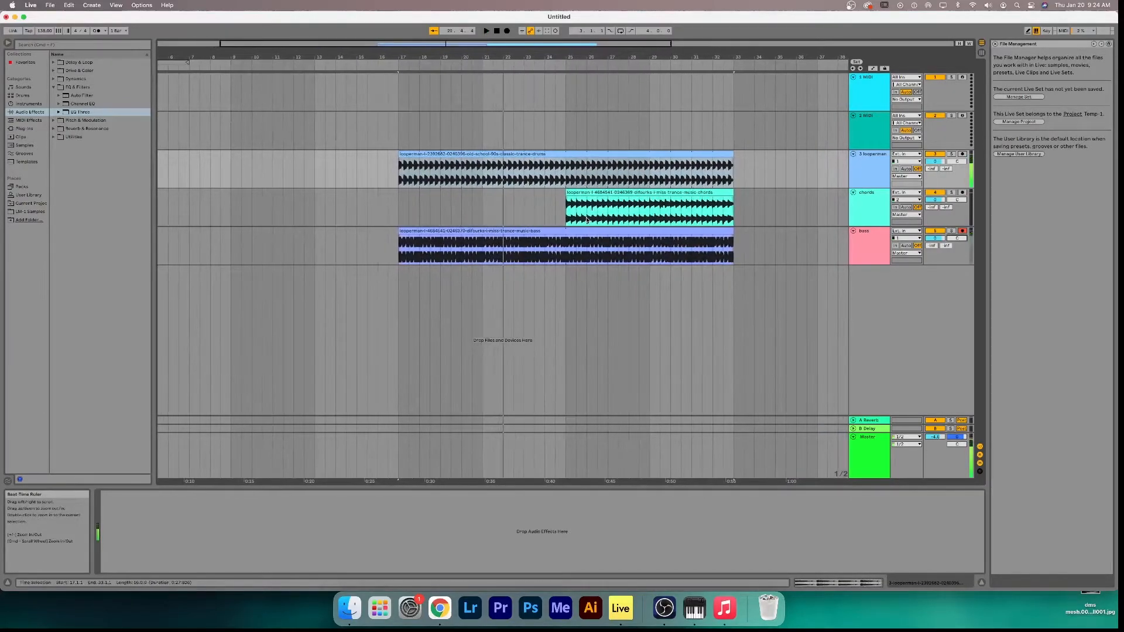
Place a four-bar chords clip at bar 21 and follow it with chords from bar 25 to bar 33
drag(587, 194, 509, 194)
drag(642, 195, 502, 210)
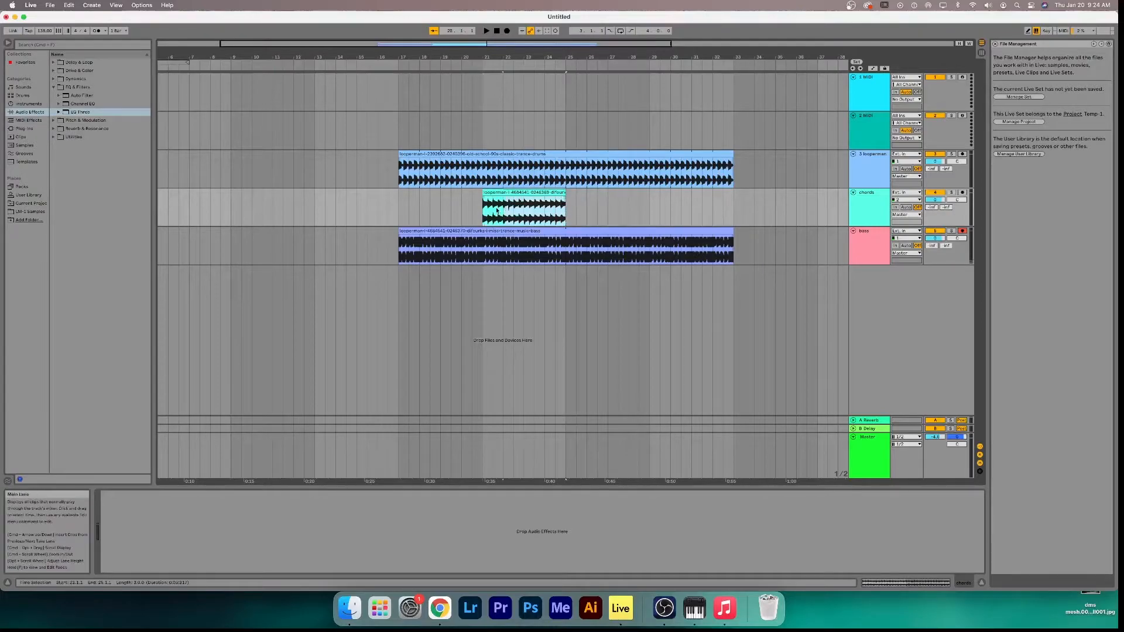
click(567, 212)
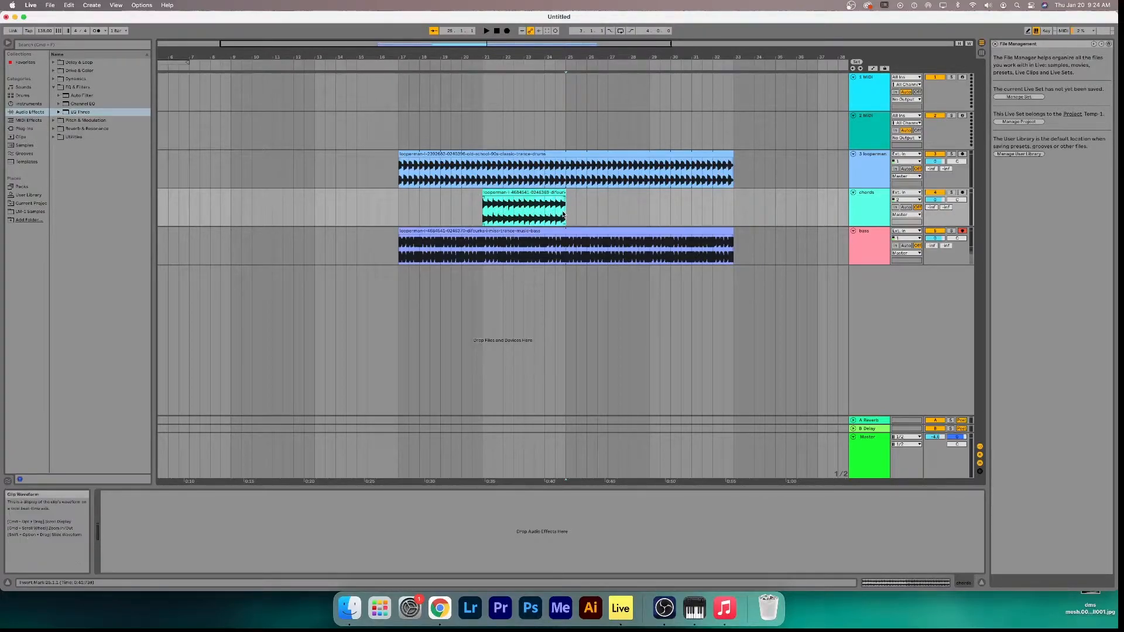
key(super+v)
key(super+v)
Select the drum clip and play the arrangement from bar 17 through the chords' entrance
click(427, 152)
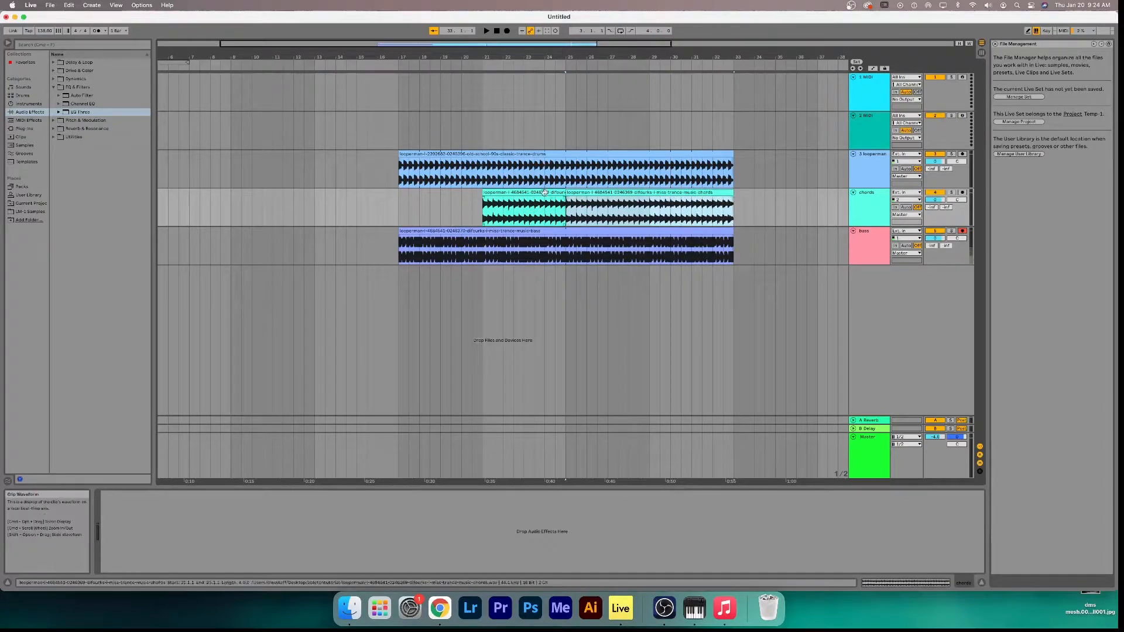
click(435, 153)
key(space)
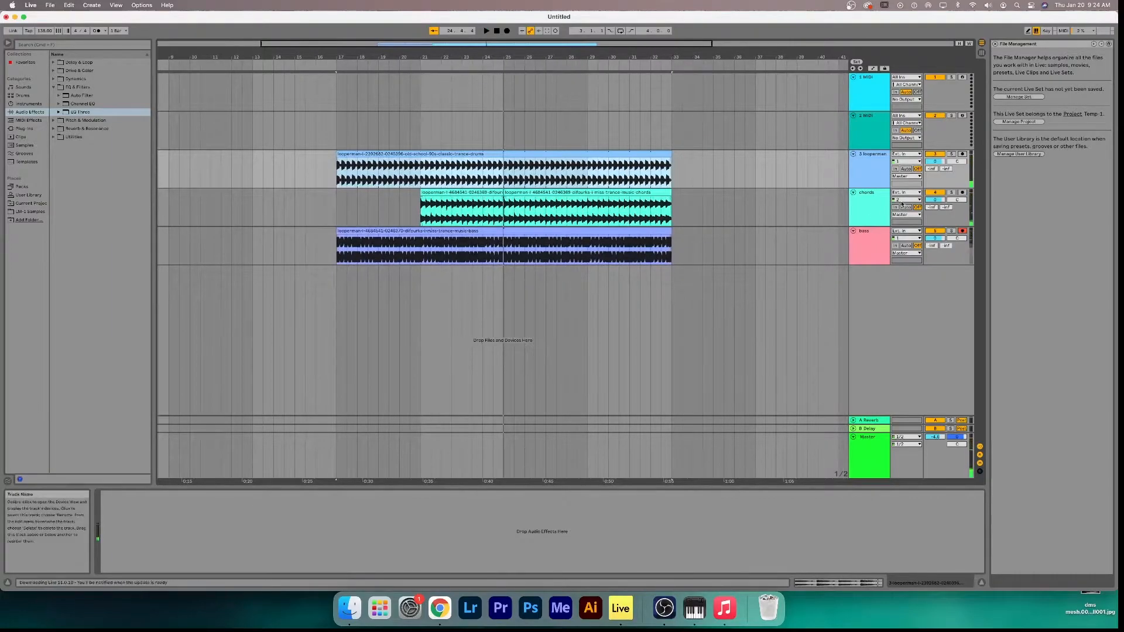
Lower the chords track's volume and play the arrangement from bar 21 to check the balance
drag(935, 200, 936, 205)
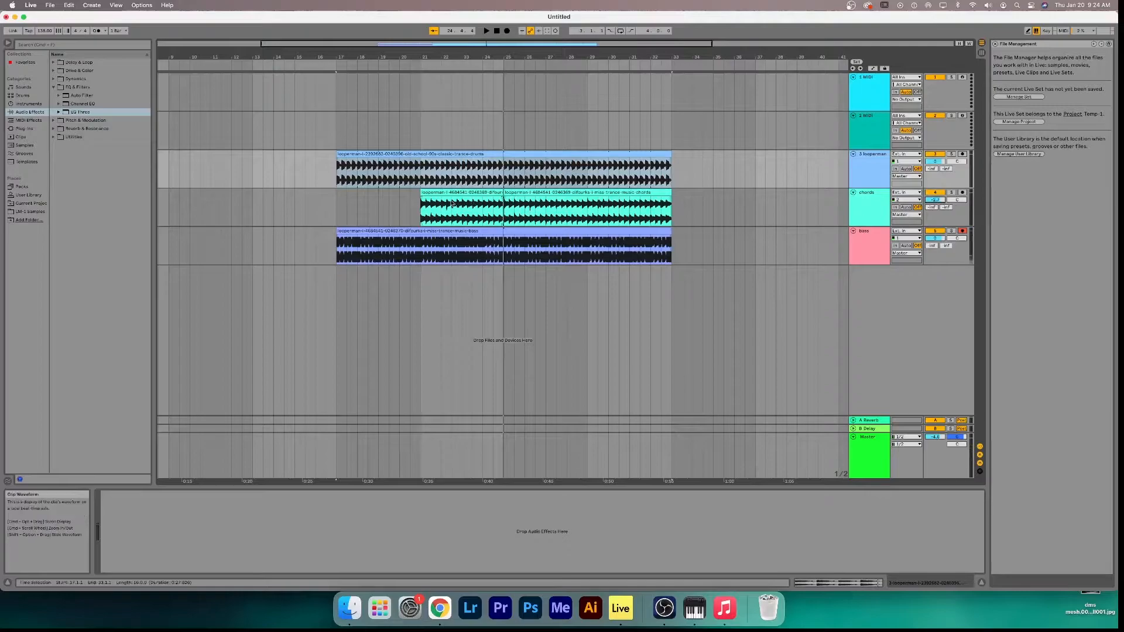
click(420, 209)
key(space)
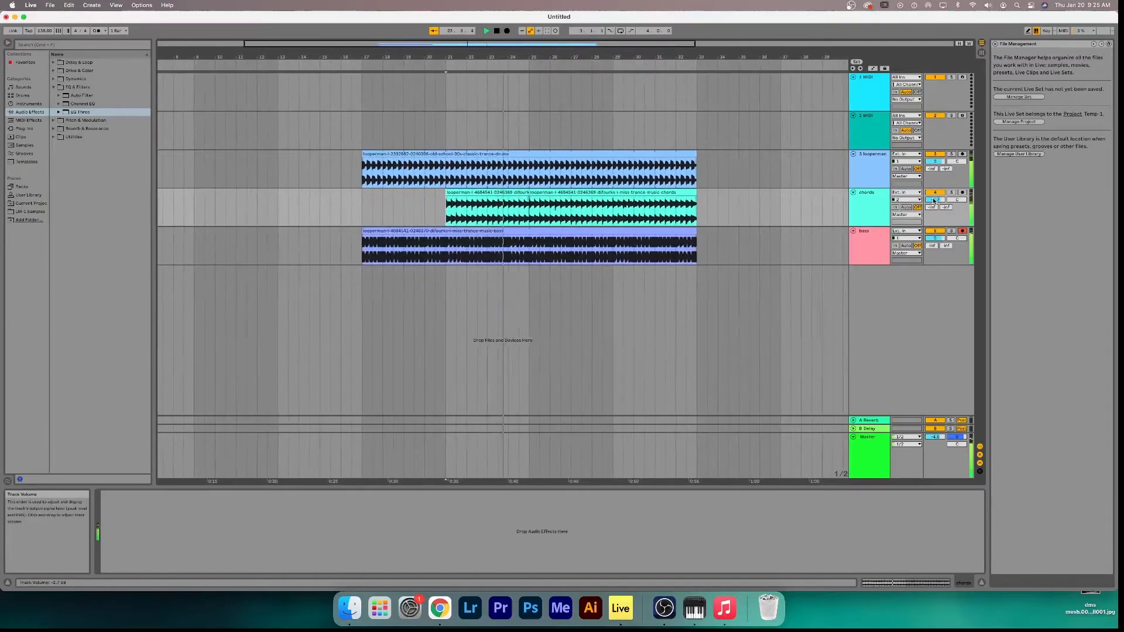
Fine-tune the chords track's volume during playback and stop the arrangement
drag(934, 200, 935, 201)
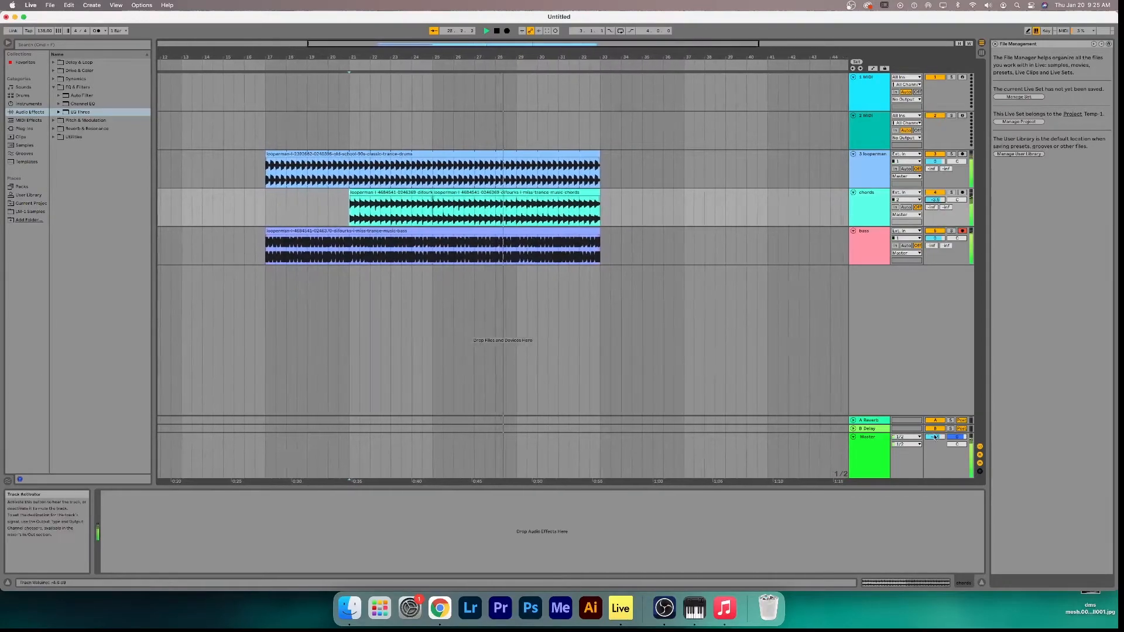
key(space)
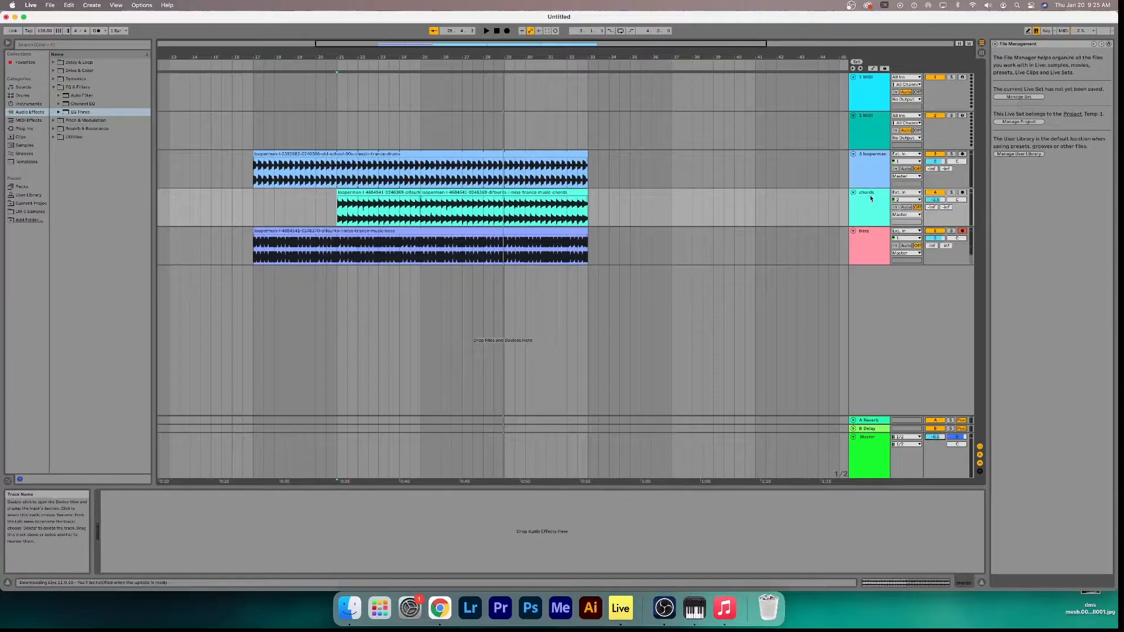
Insert an audio track below the bass and place the difourks-i-miss-trance-music-lead loop on it from bar 25 to bar 33
right_click(885, 280)
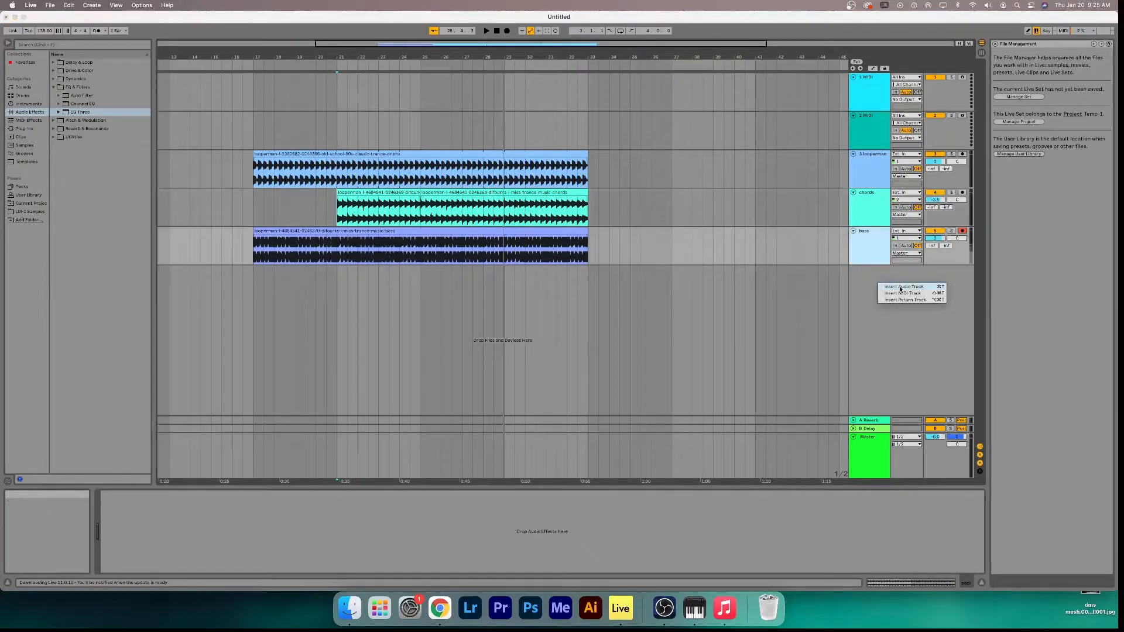
click(901, 286)
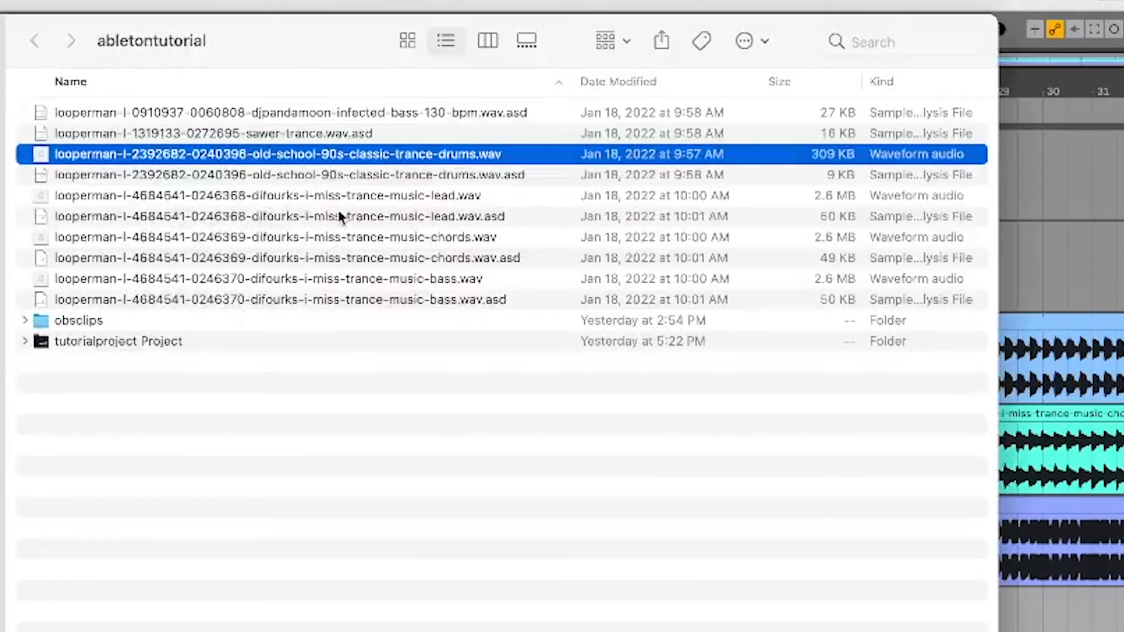
drag(340, 198, 1076, 631)
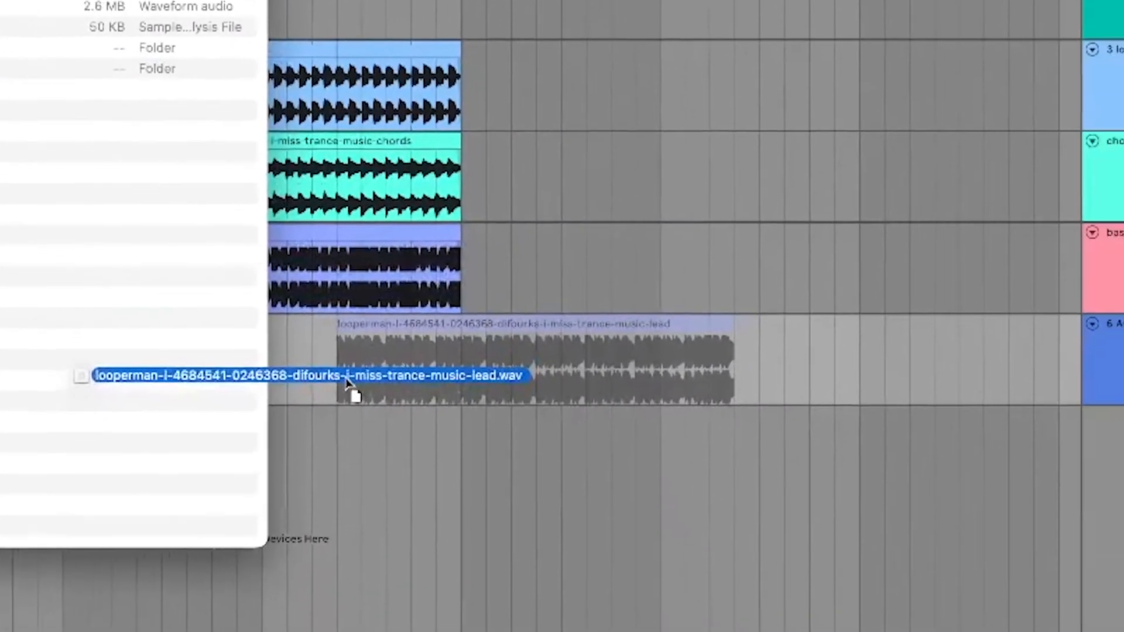
drag(347, 382, 359, 357)
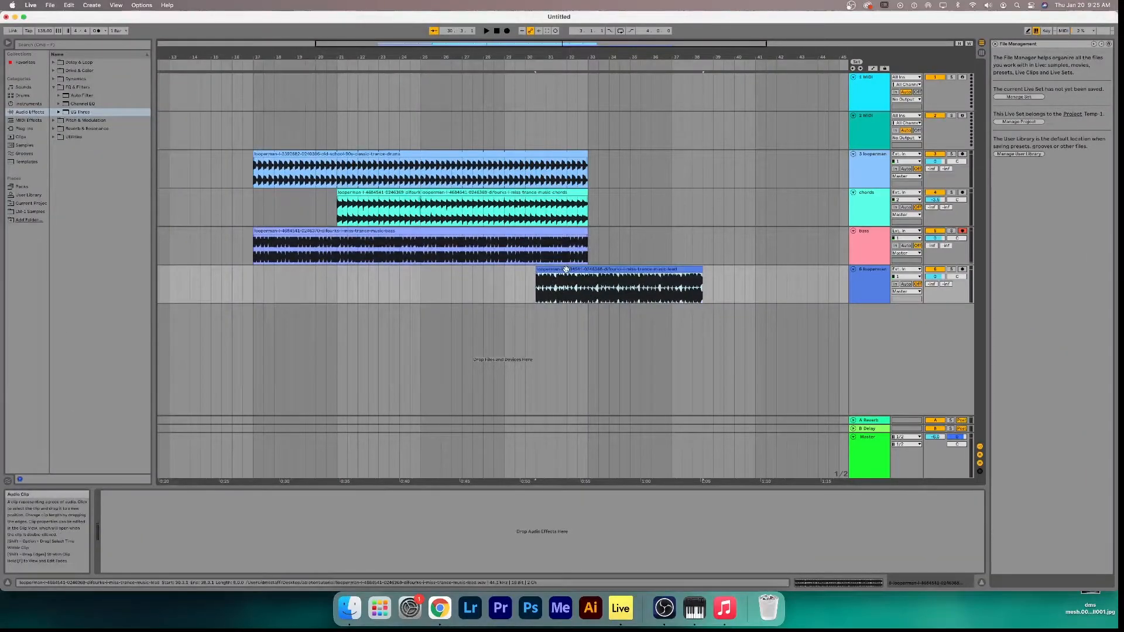
drag(566, 269, 451, 275)
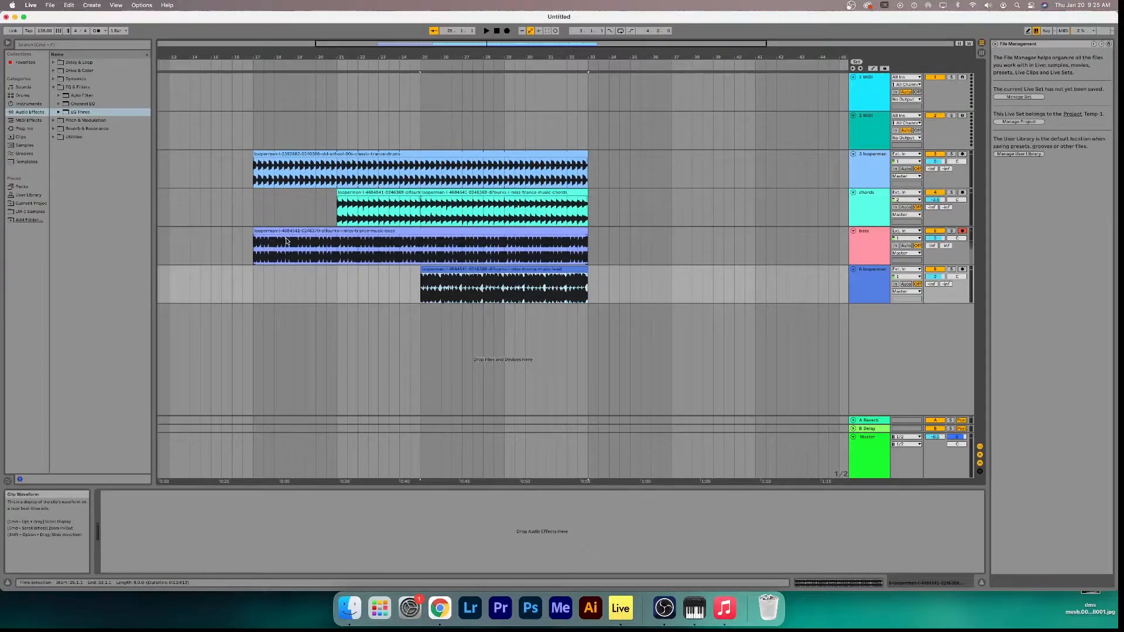
Move both chords clips together to start at bar 25 and trim the start of the drums clip to bar 21
click(379, 202)
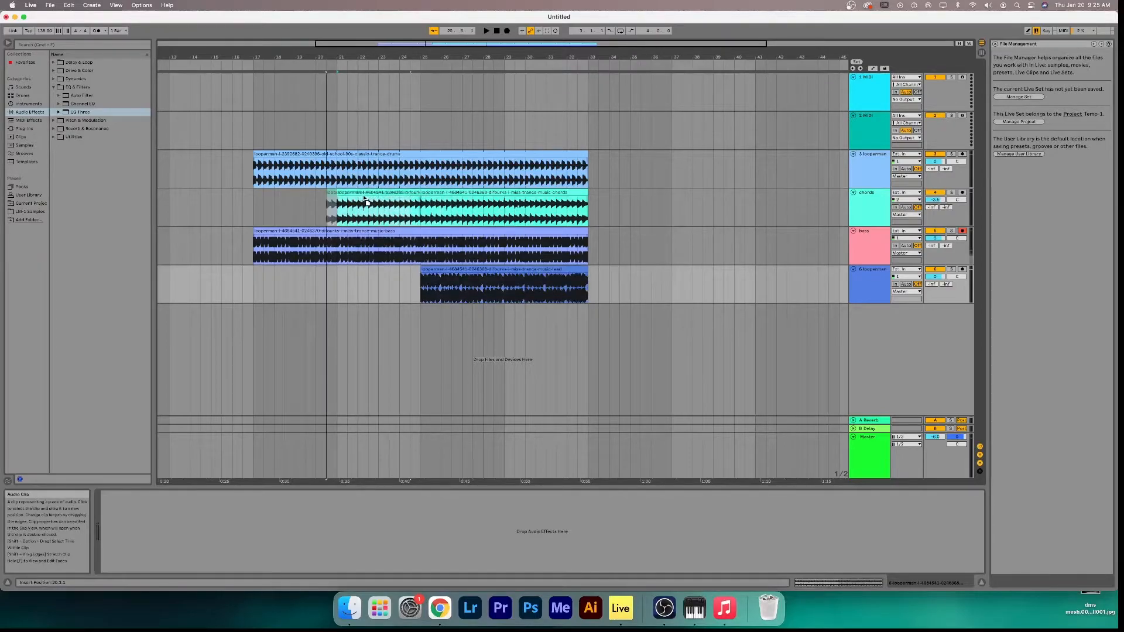
click(398, 190)
click(450, 194)
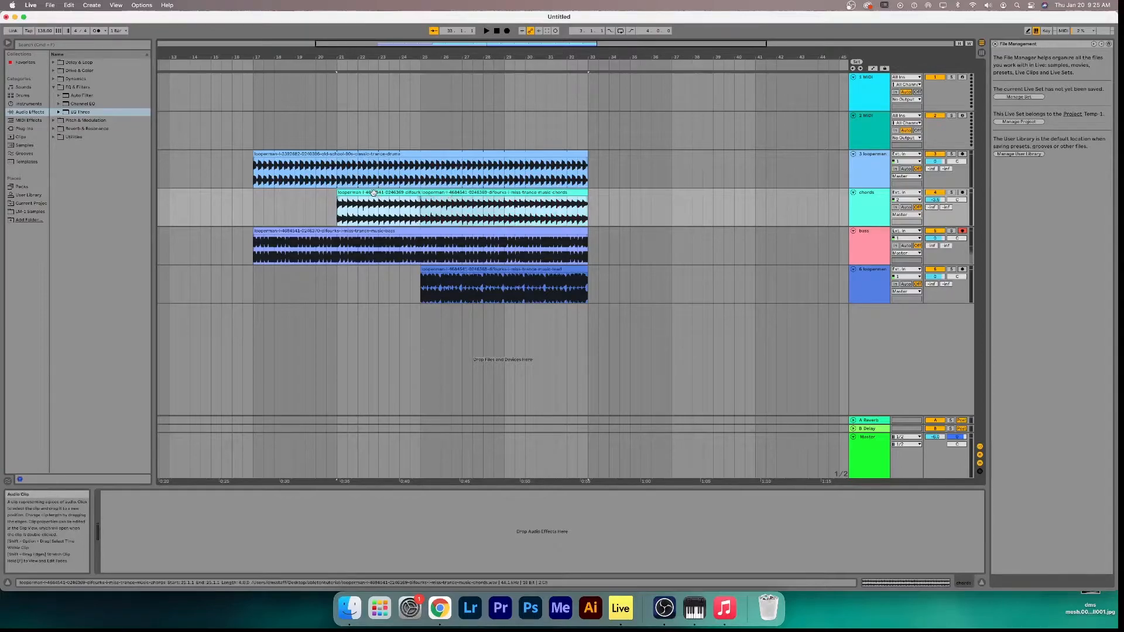
drag(373, 192, 456, 199)
drag(254, 157, 337, 155)
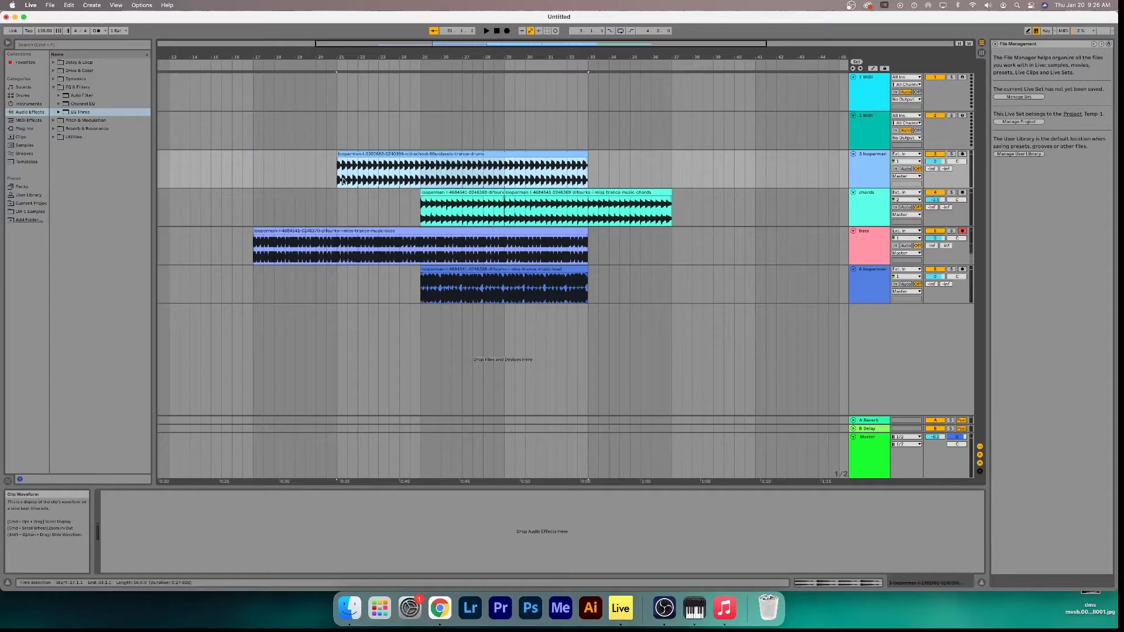
Extend the bass and drums clips to bar 37 and move the lead clip to span bars 29 to 37
drag(587, 245, 677, 236)
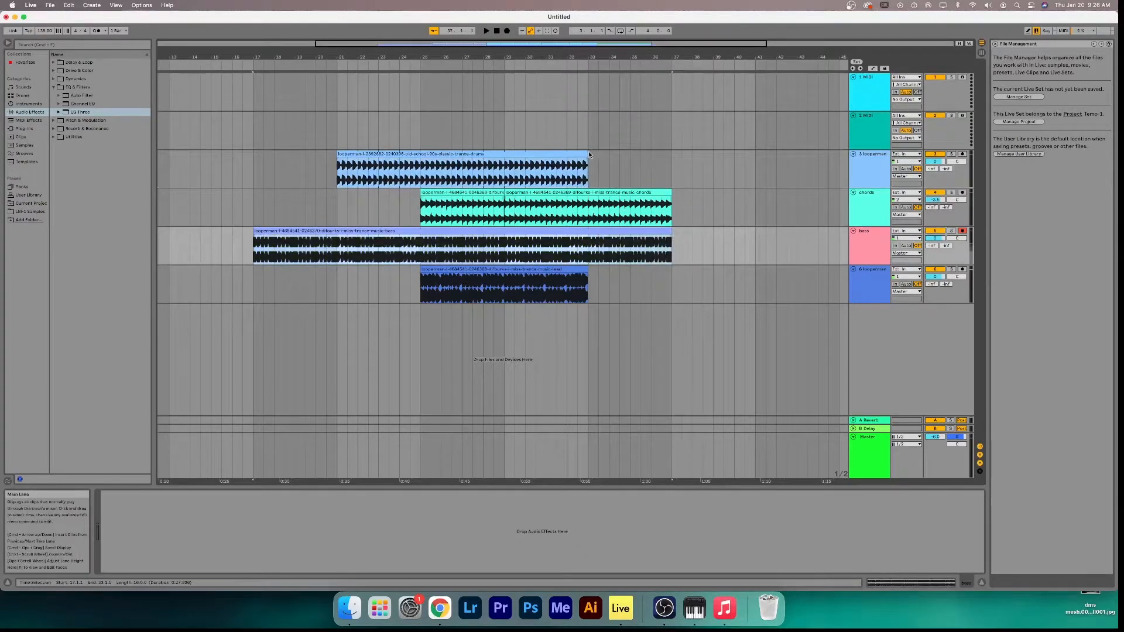
drag(589, 154, 657, 157)
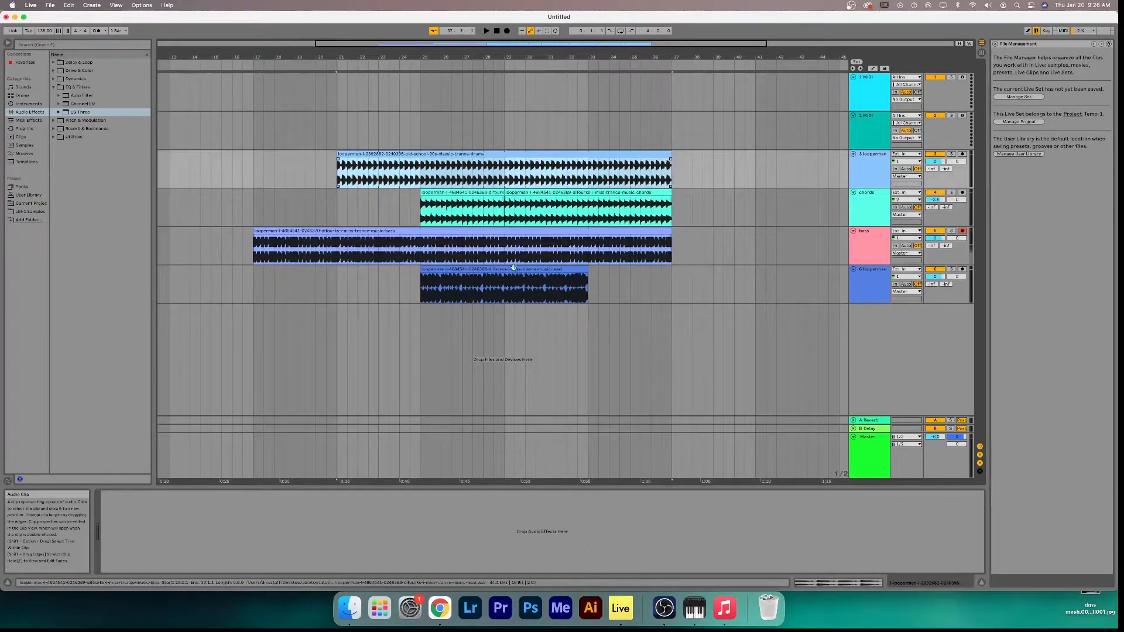
drag(478, 275, 562, 279)
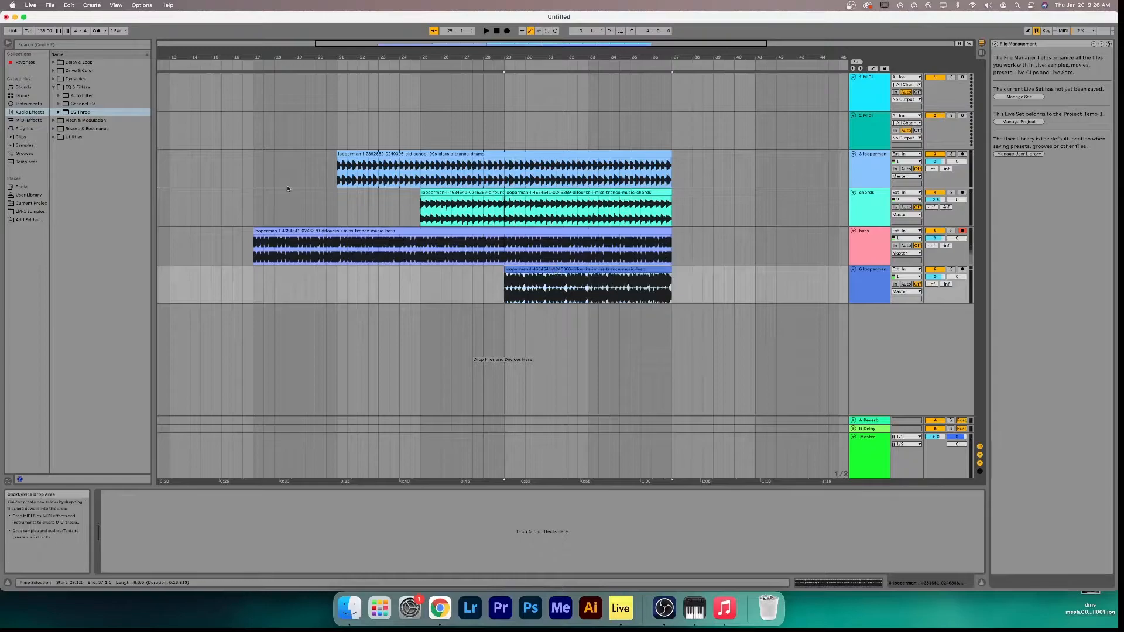
Play the arrangement from bar 17, replay it from the lead's entrance at bar 29 and lower the lead track's volume
click(255, 163)
key(space)
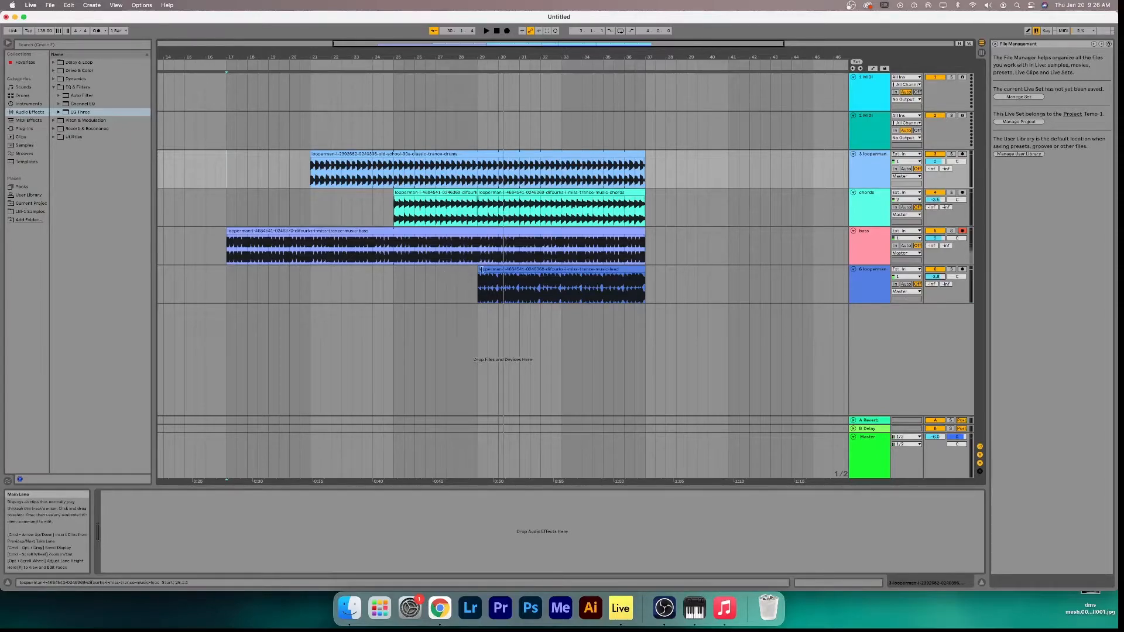
click(477, 283)
key(space)
drag(935, 277, 935, 294)
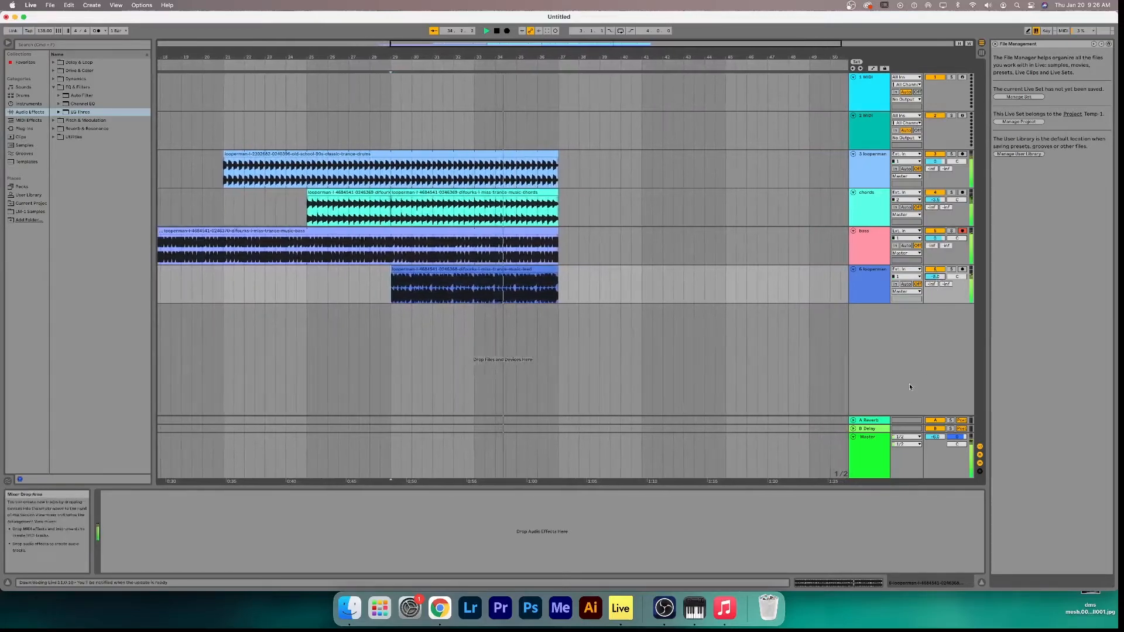
key(space)
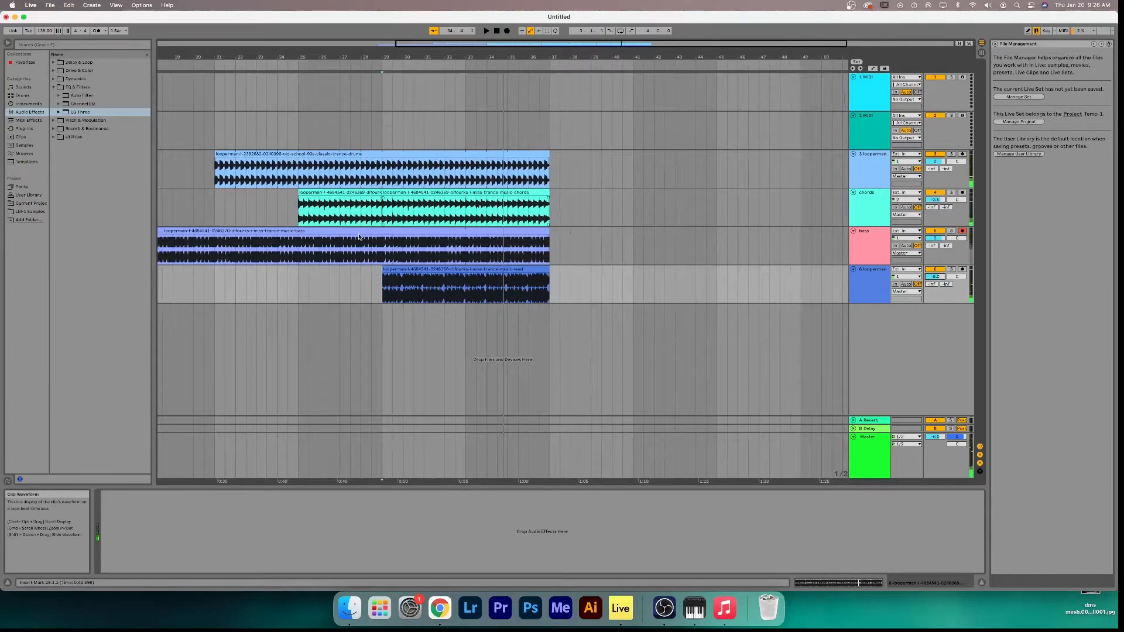
Play the whole arrangement from bar 17 to its end at bar 37 to check the mix
drag(276, 58, 407, 55)
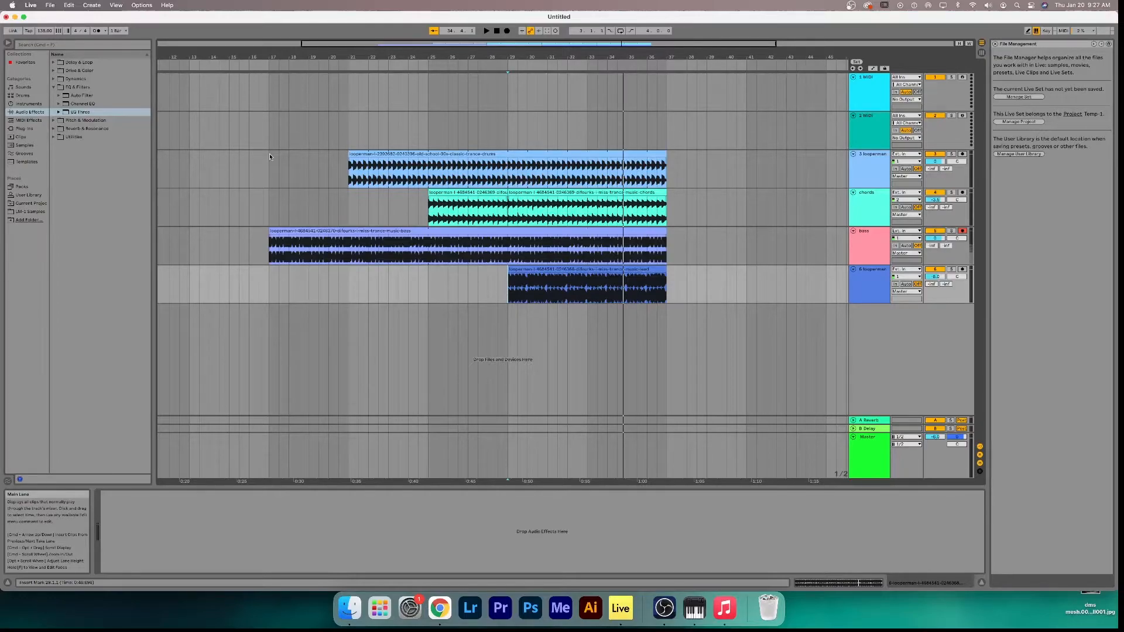
click(269, 157)
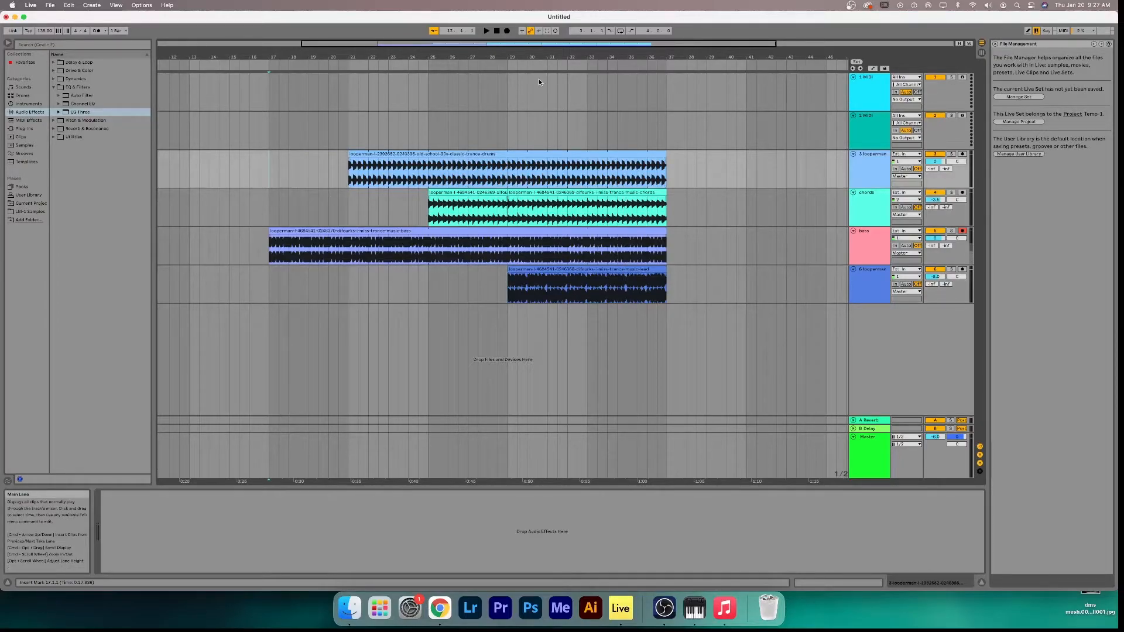
key(space)
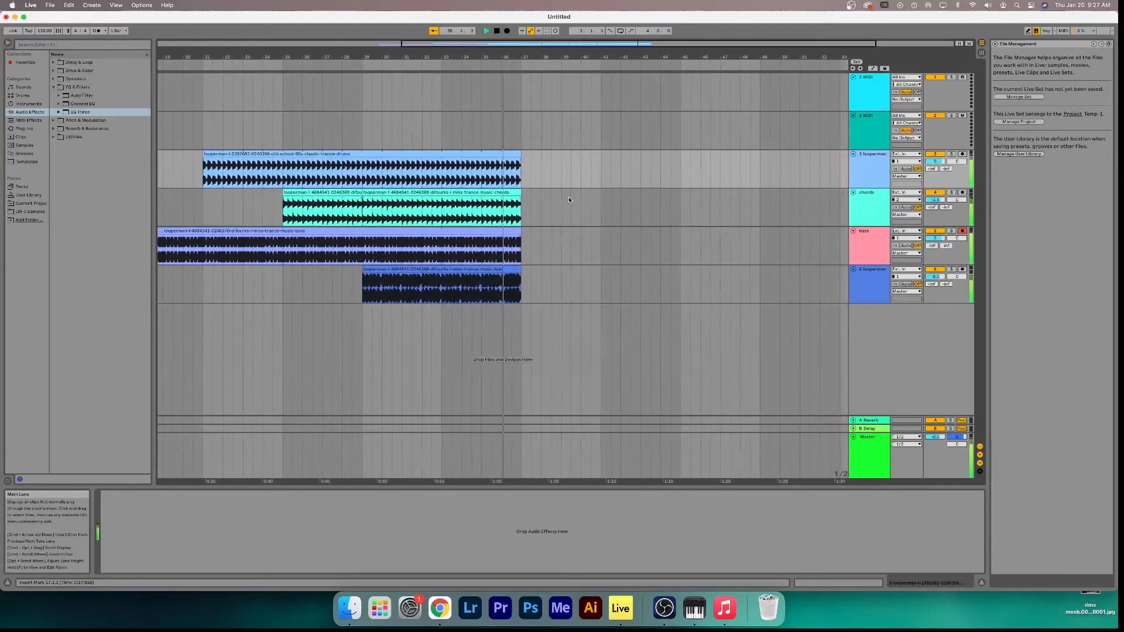
key(space)
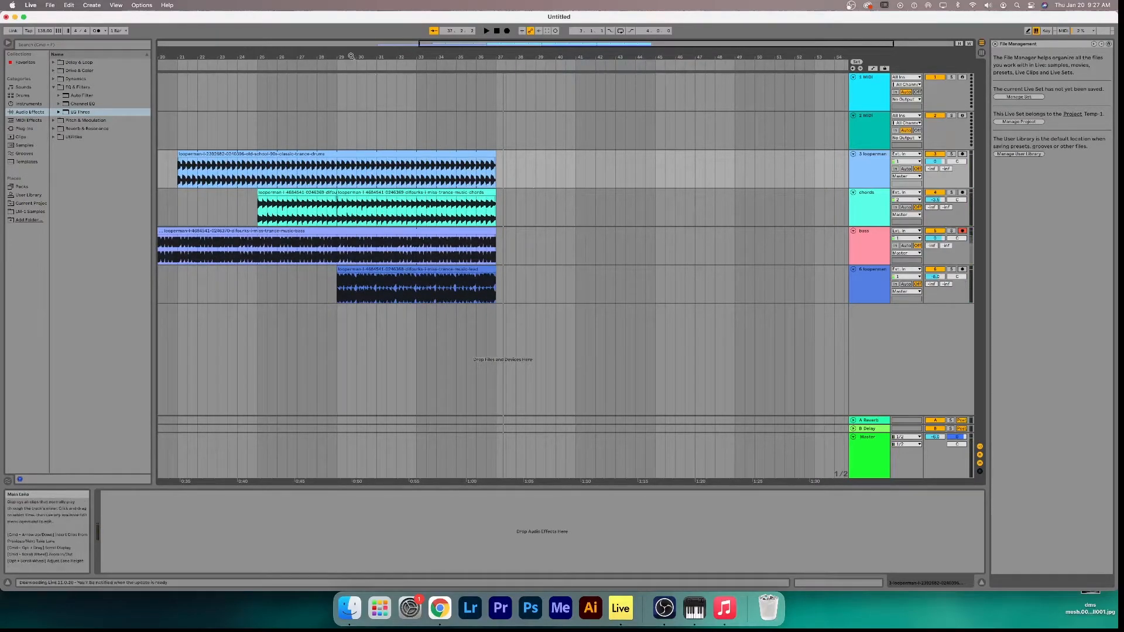
Select bars 17 to 37 across the drums, chords, bass and lead tracks
drag(347, 57, 494, 56)
click(263, 254)
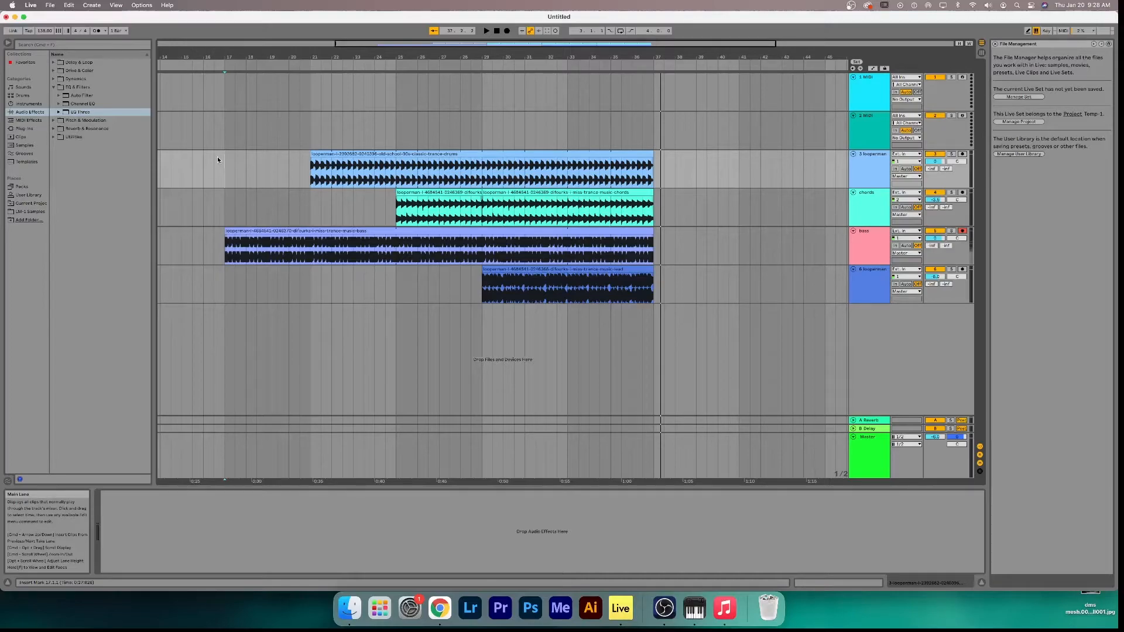
key(Right)
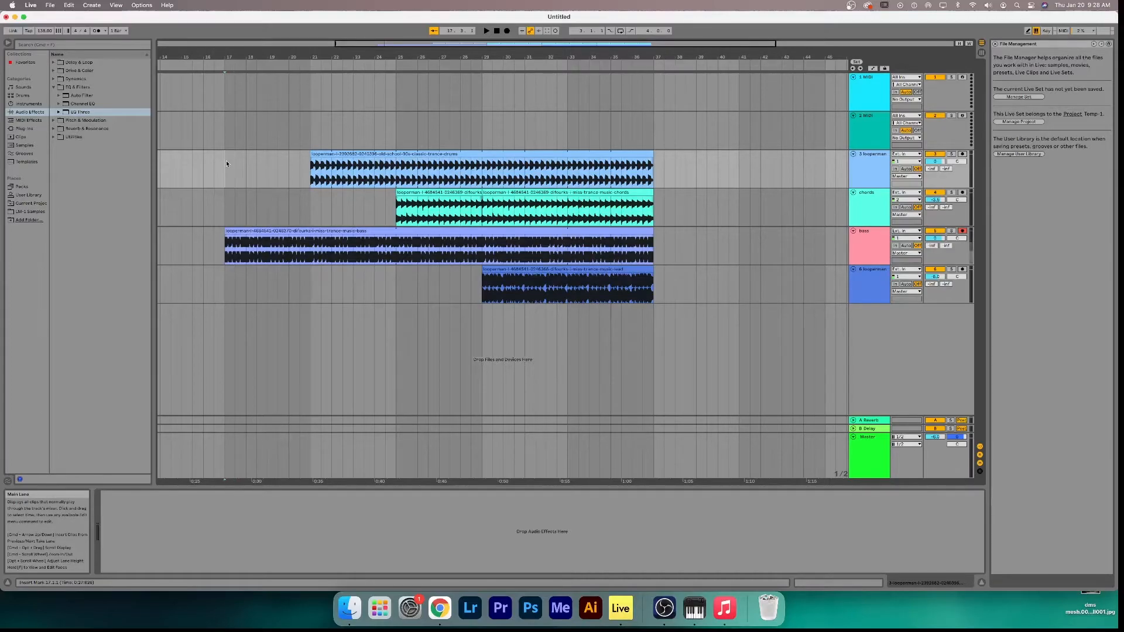
drag(223, 164, 654, 285)
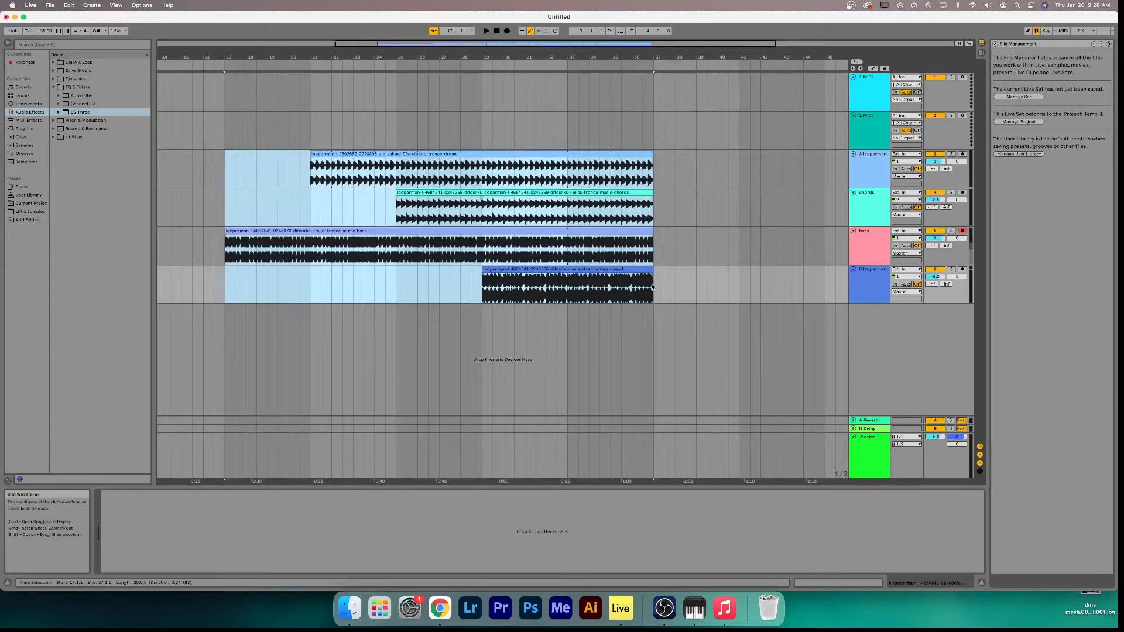
Export the selected range of the Master as a WAV audio file named TutorialSong on the Desktop
click(50, 6)
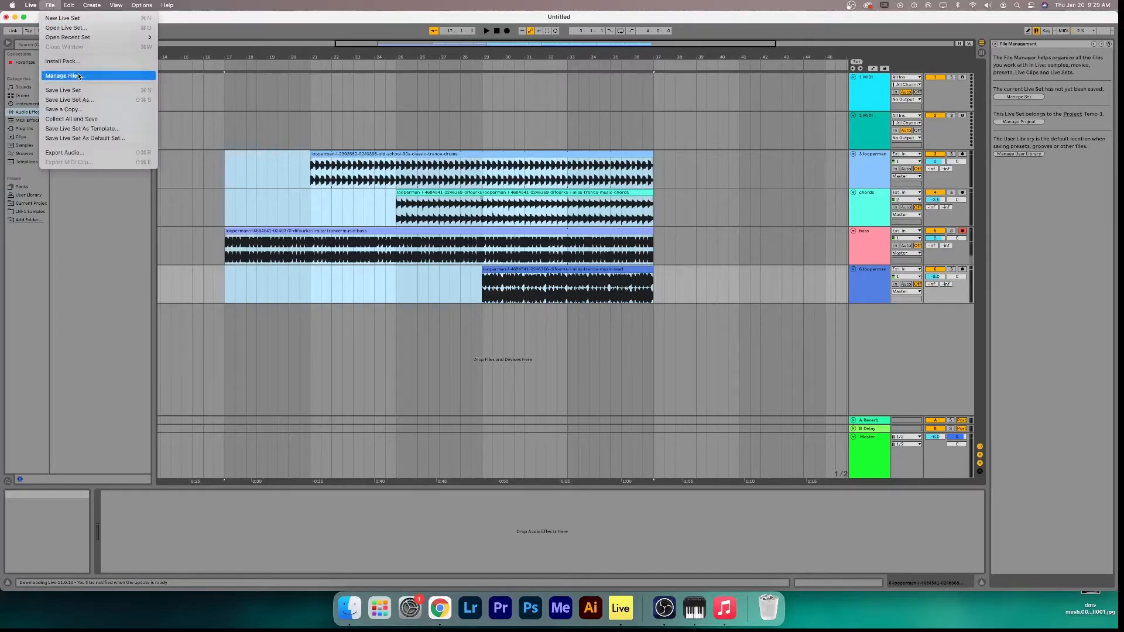
click(86, 154)
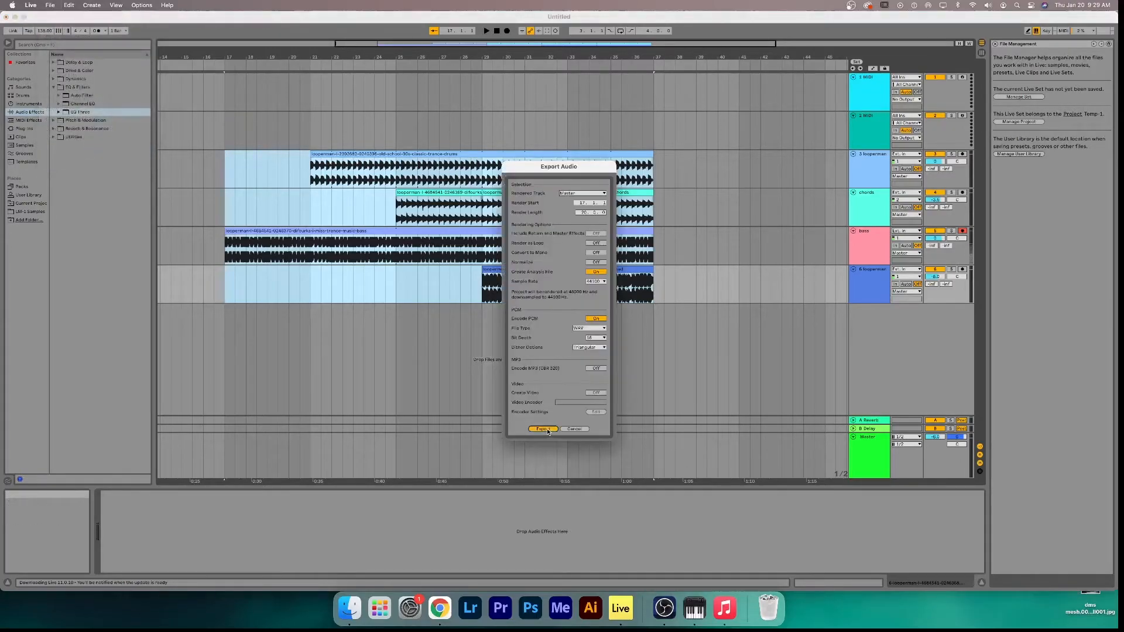
click(572, 427)
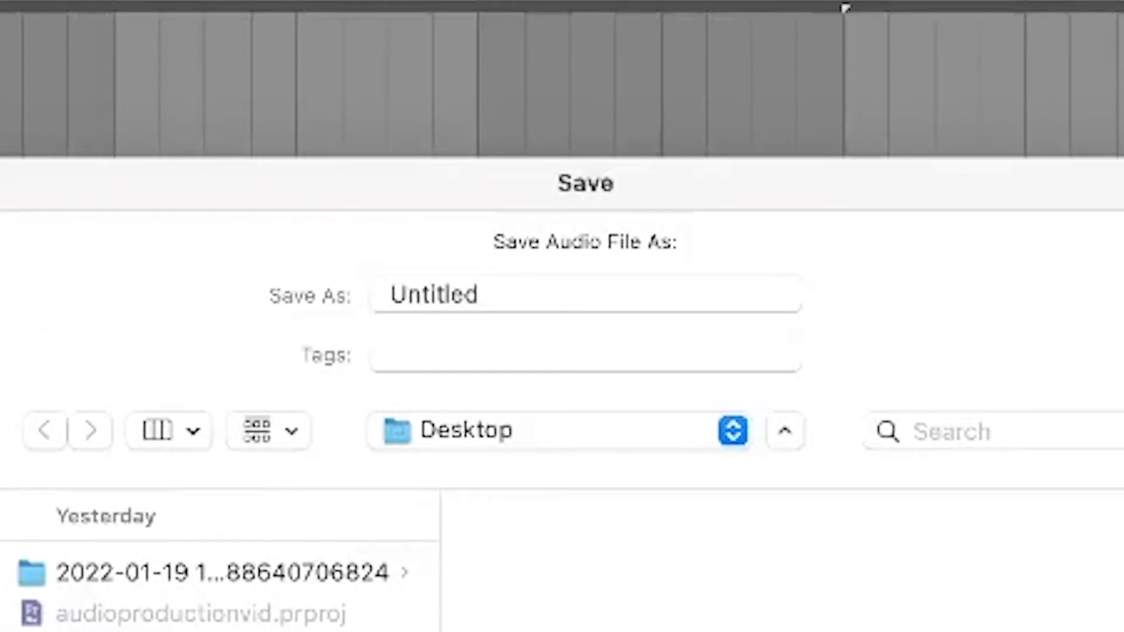
double_click(517, 291)
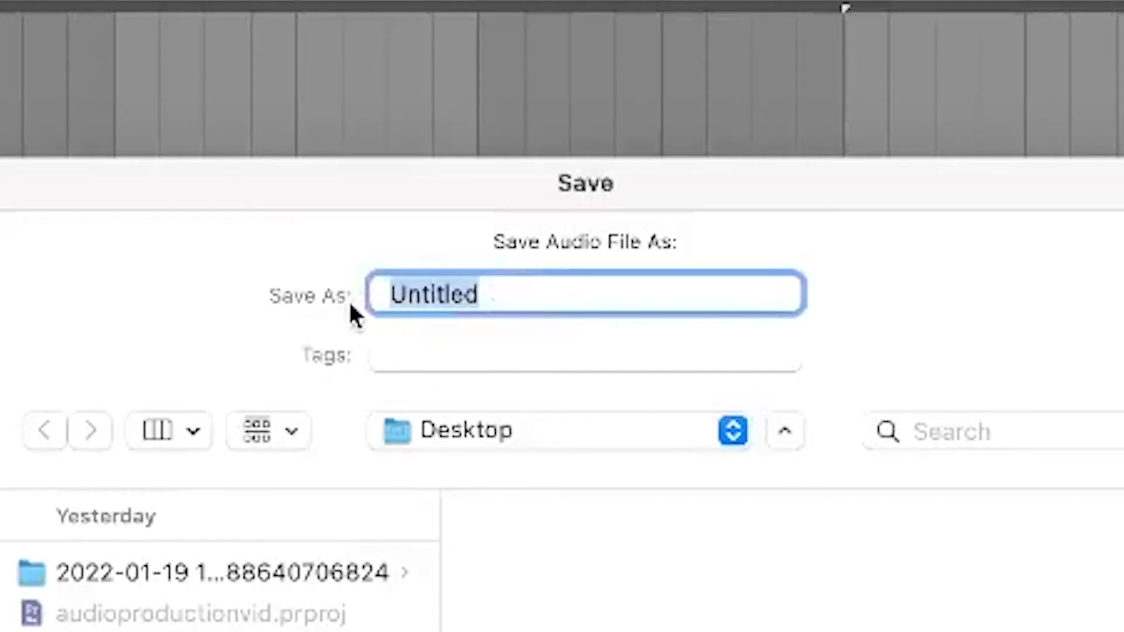
text(TutorialS)
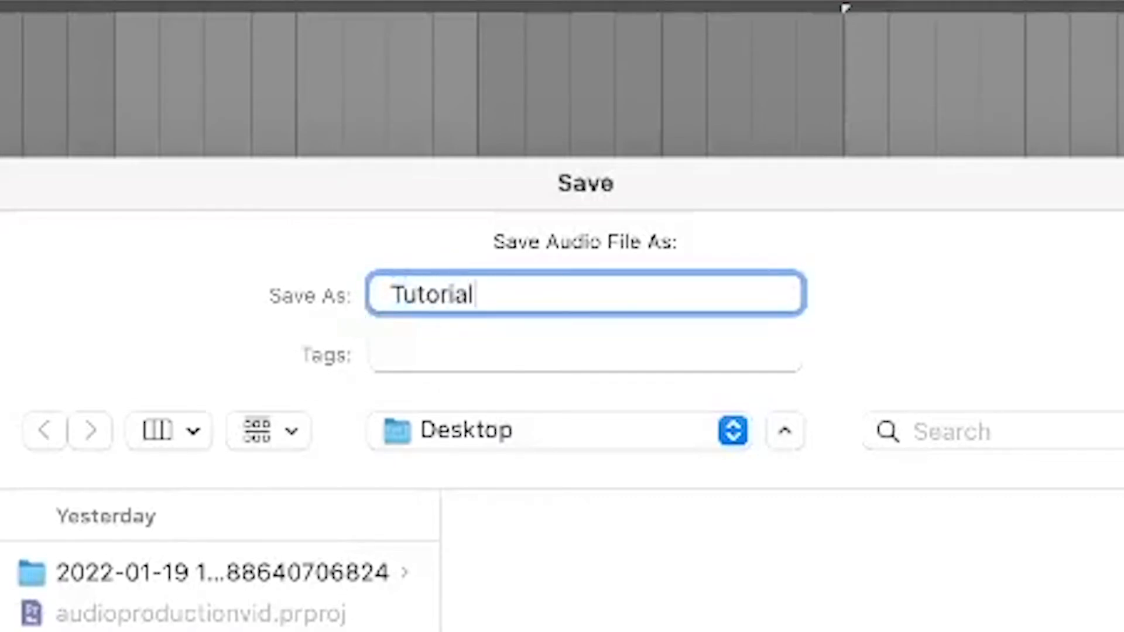
text(ong)
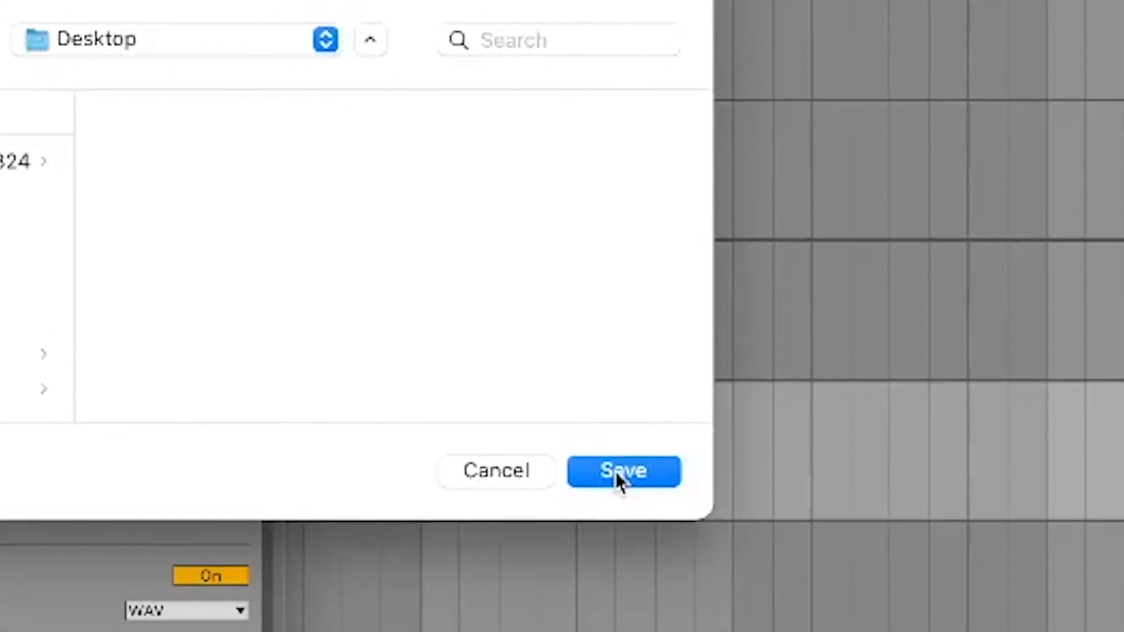
click(617, 472)
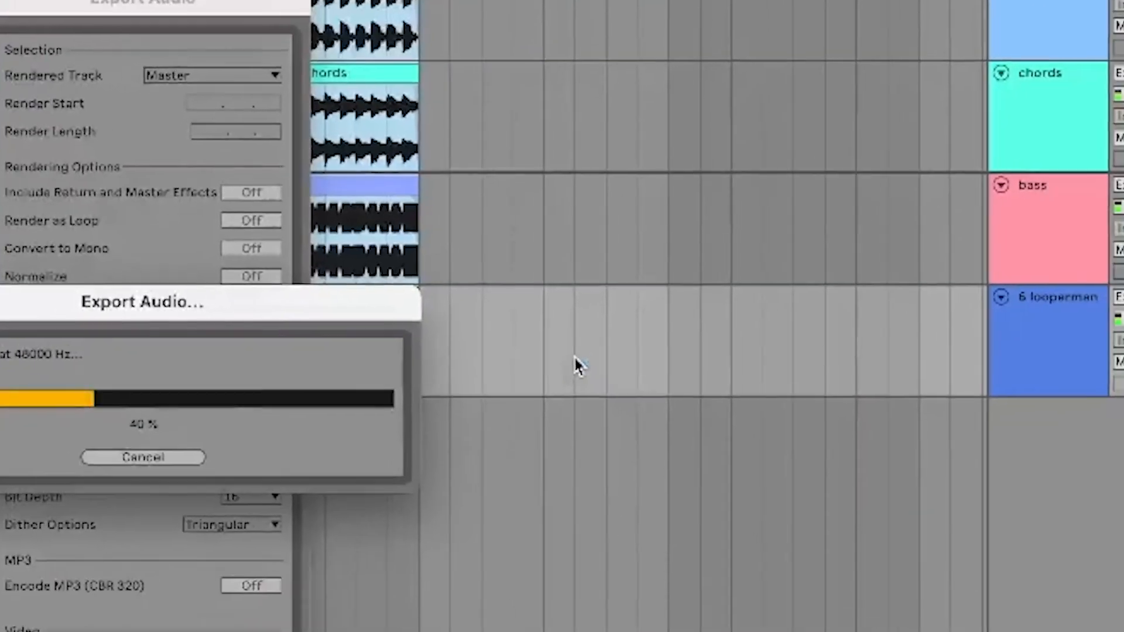